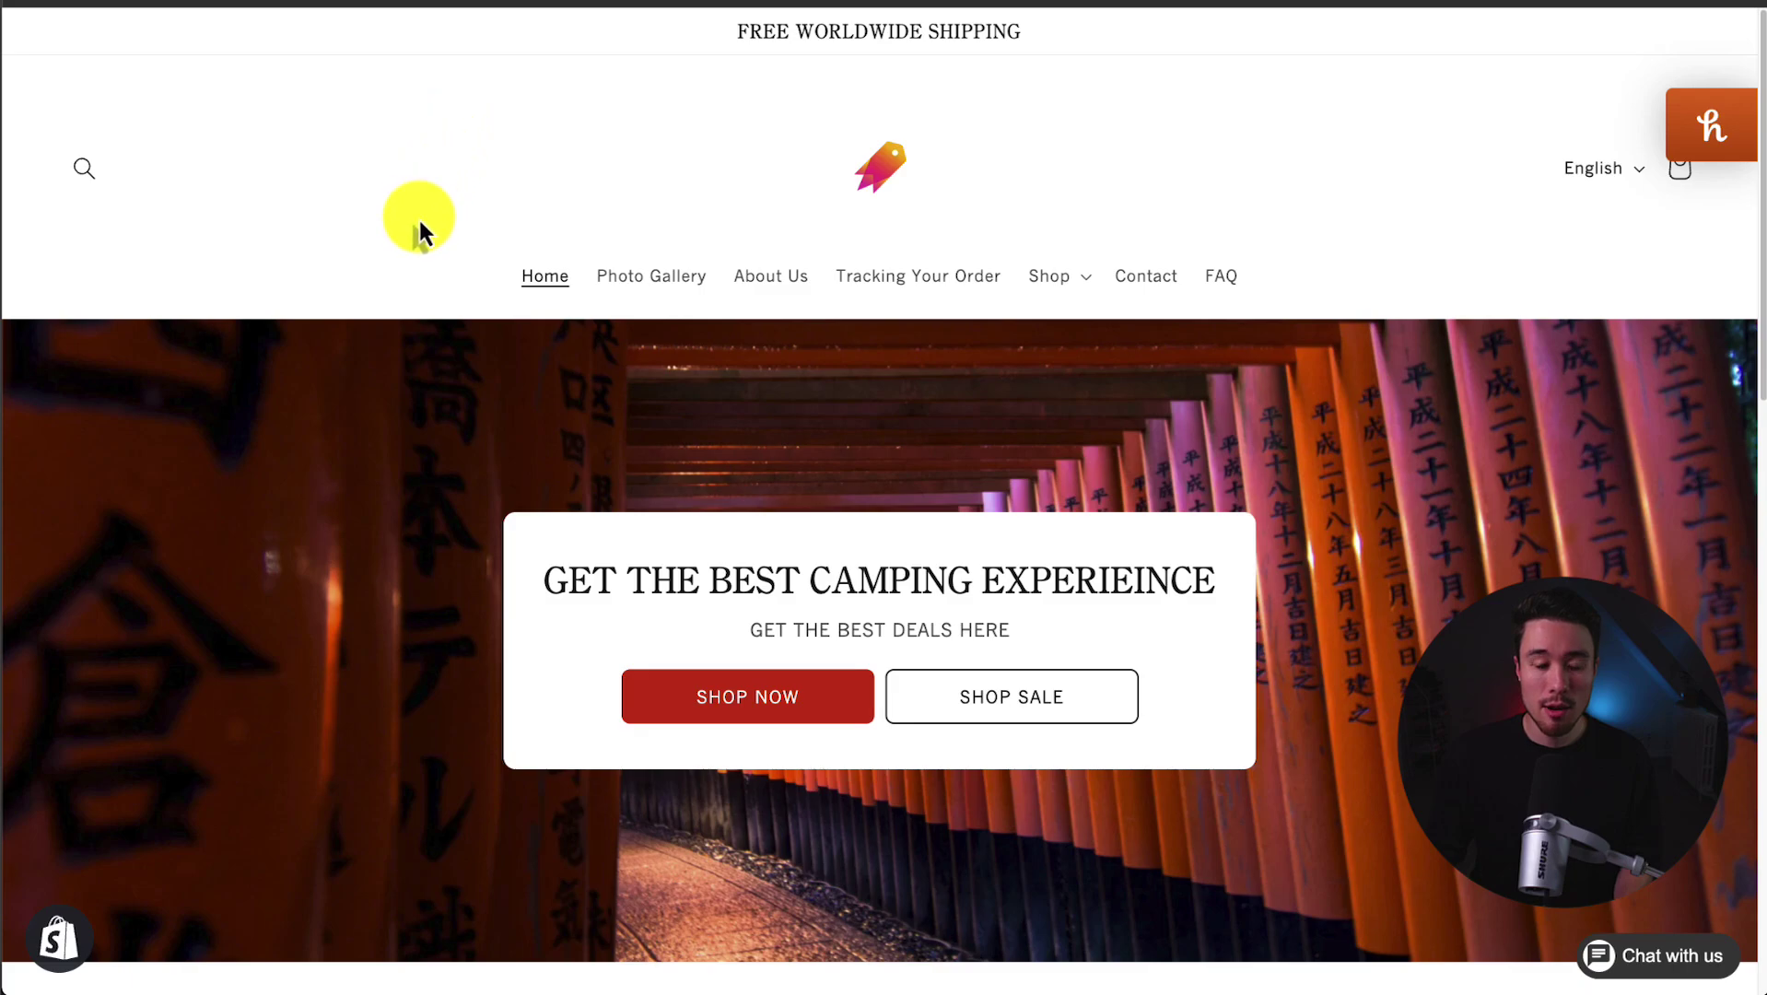
# Scroll down the Shopify storefront to the Featured Product grid and back up.
pyautogui.scroll(-6, 365, 376)
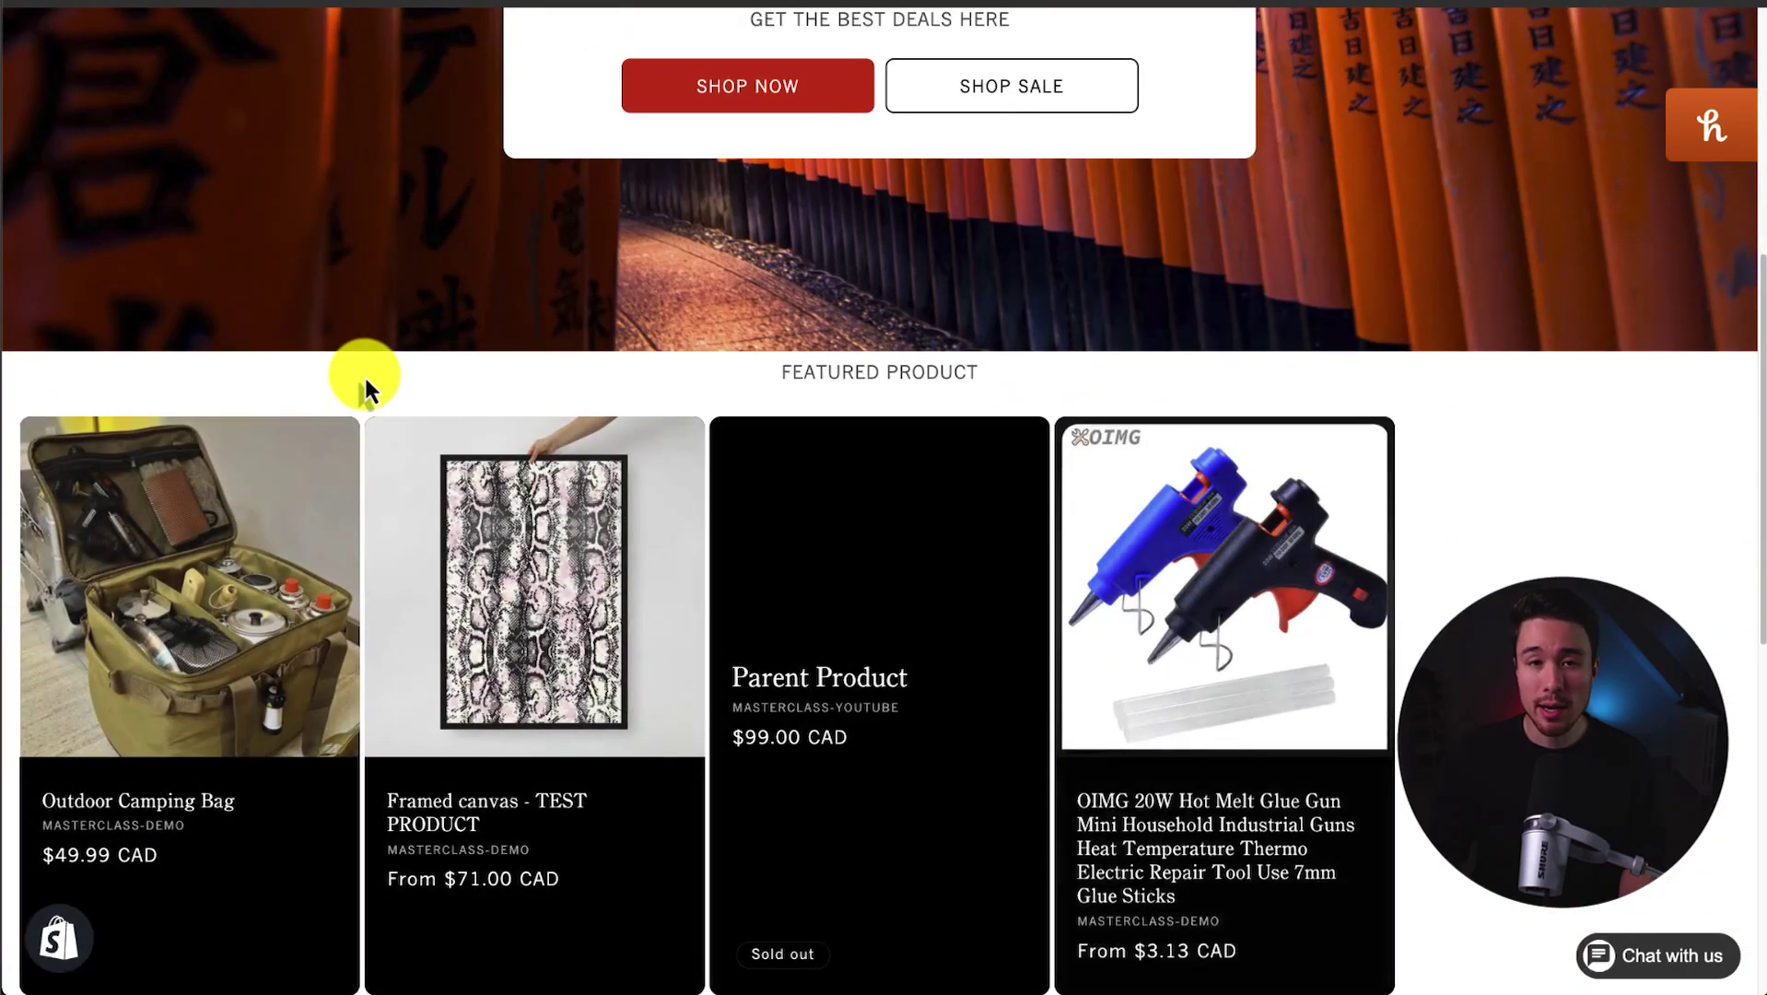
pyautogui.scroll(-1, 365, 374)
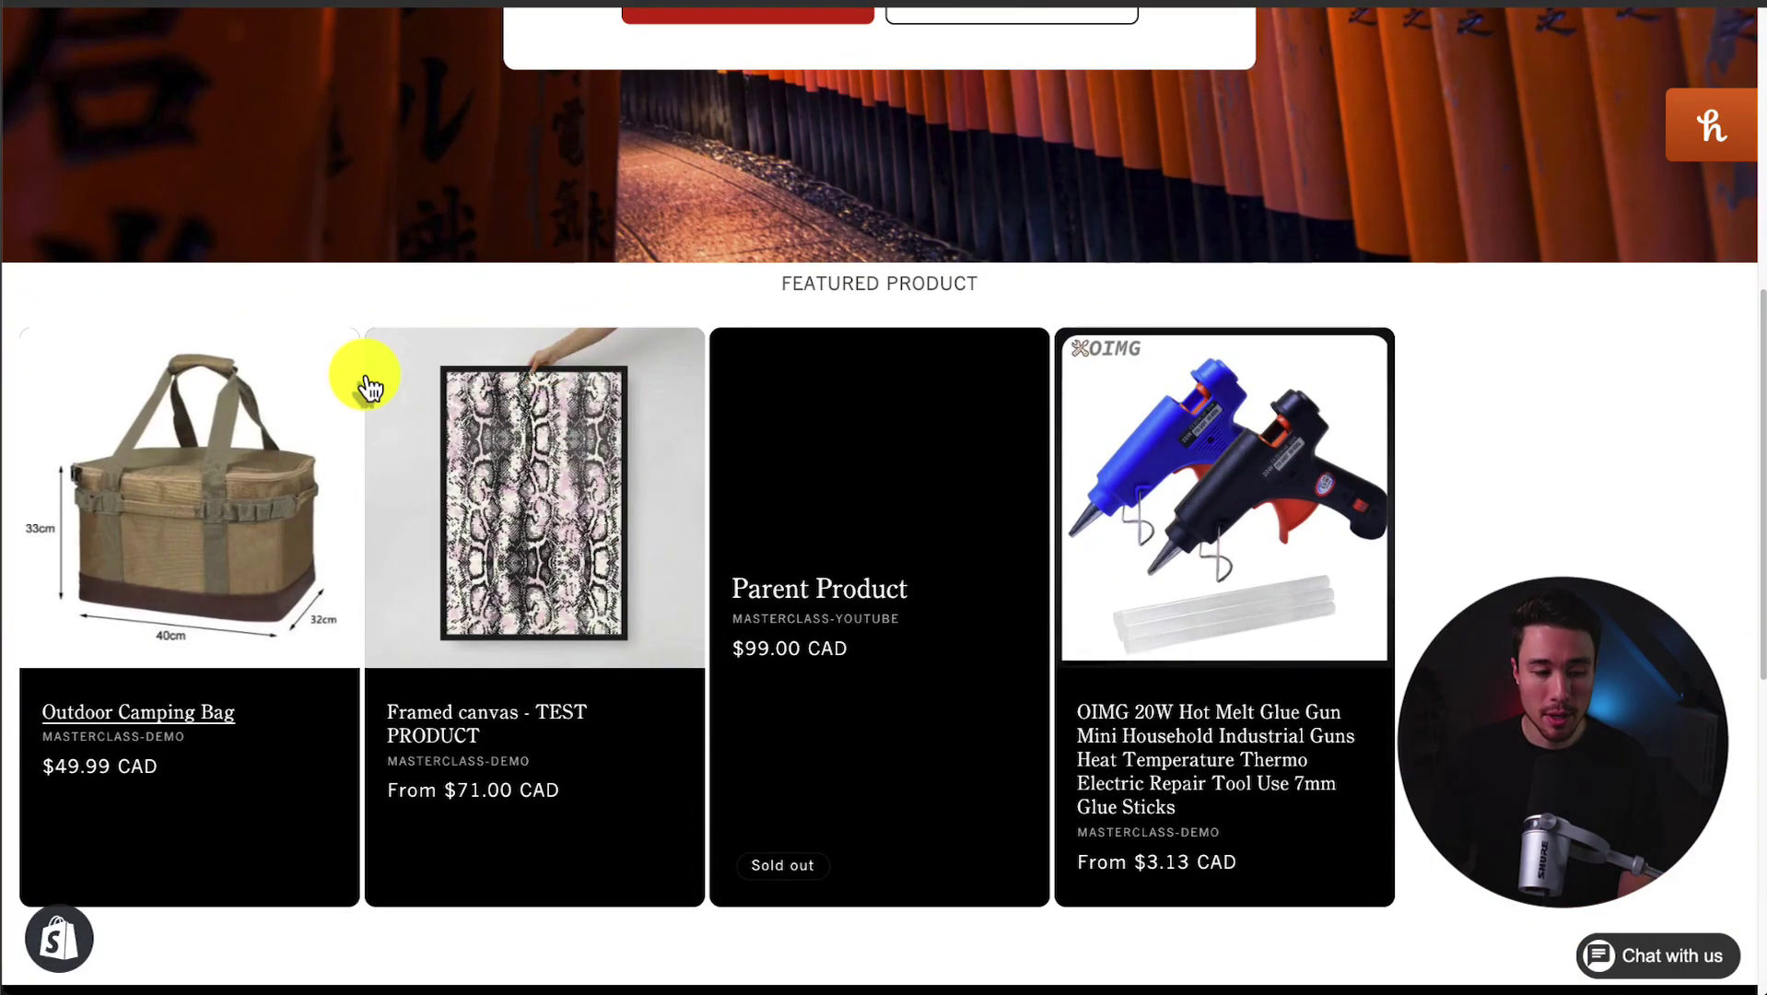
pyautogui.scroll(8, 544, 313)
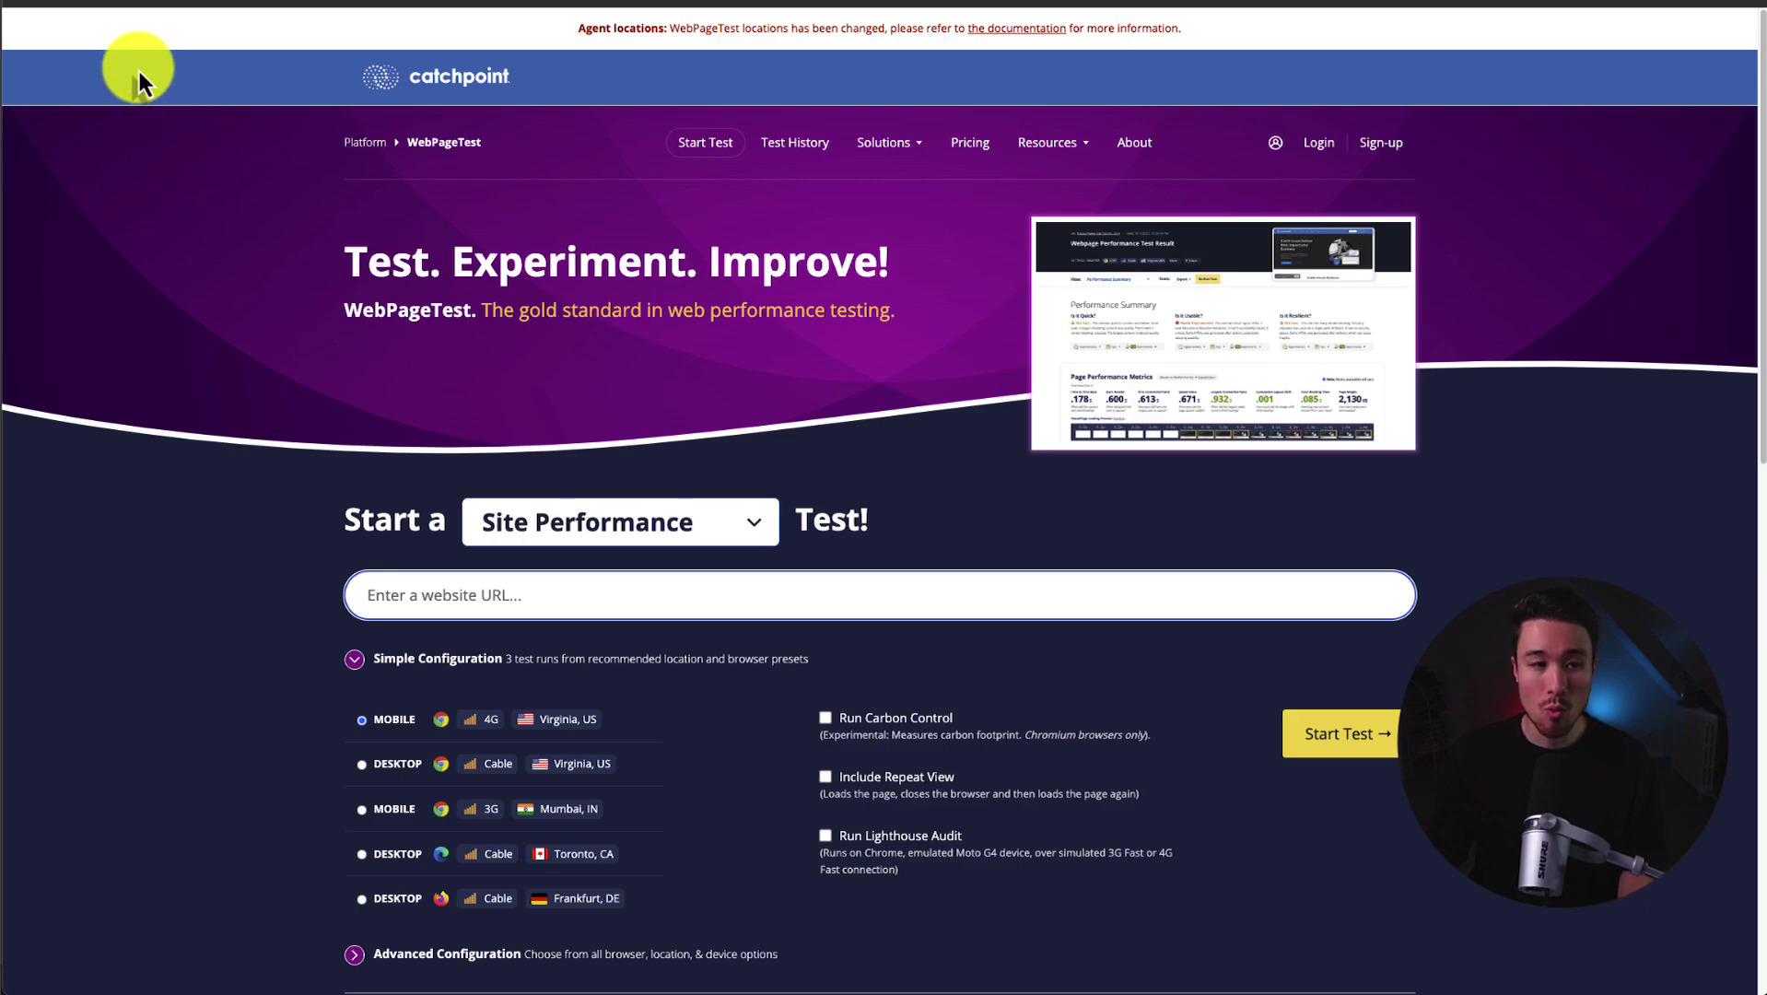
# Try the Frankfurt desktop preset, then reselect the Virginia 4G mobile preset.
pyautogui.scroll(-3, 318, 401)
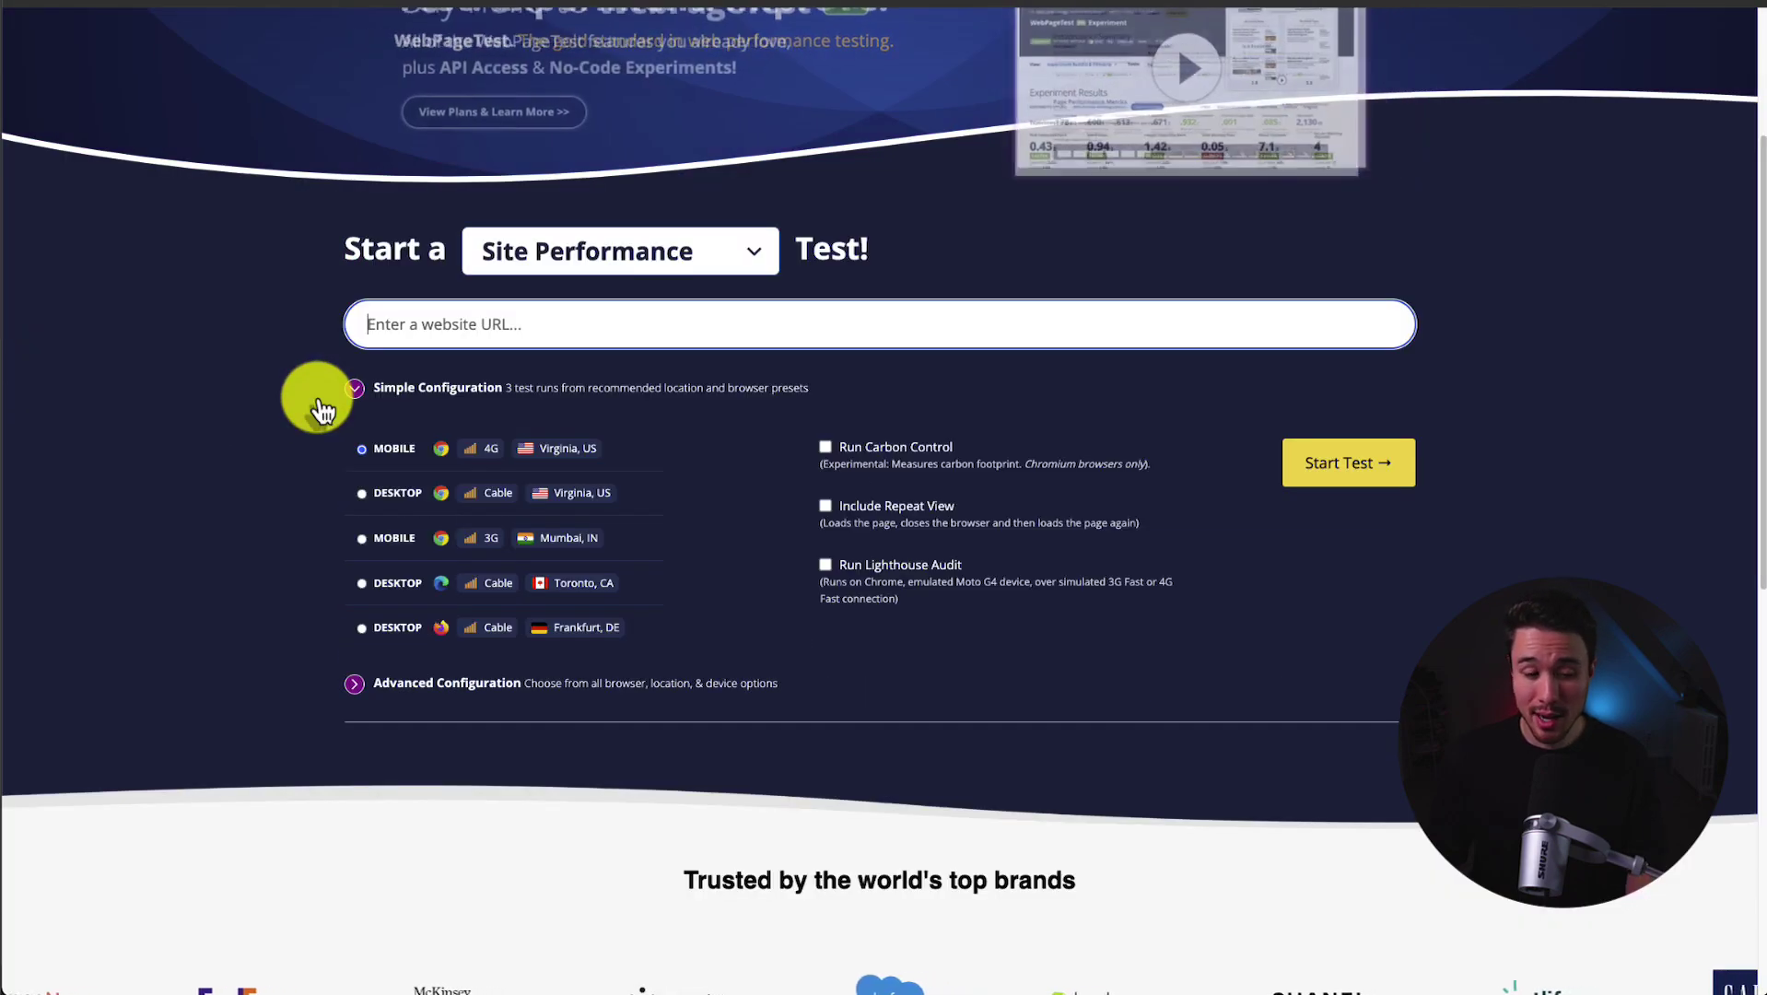
pyautogui.click(363, 628)
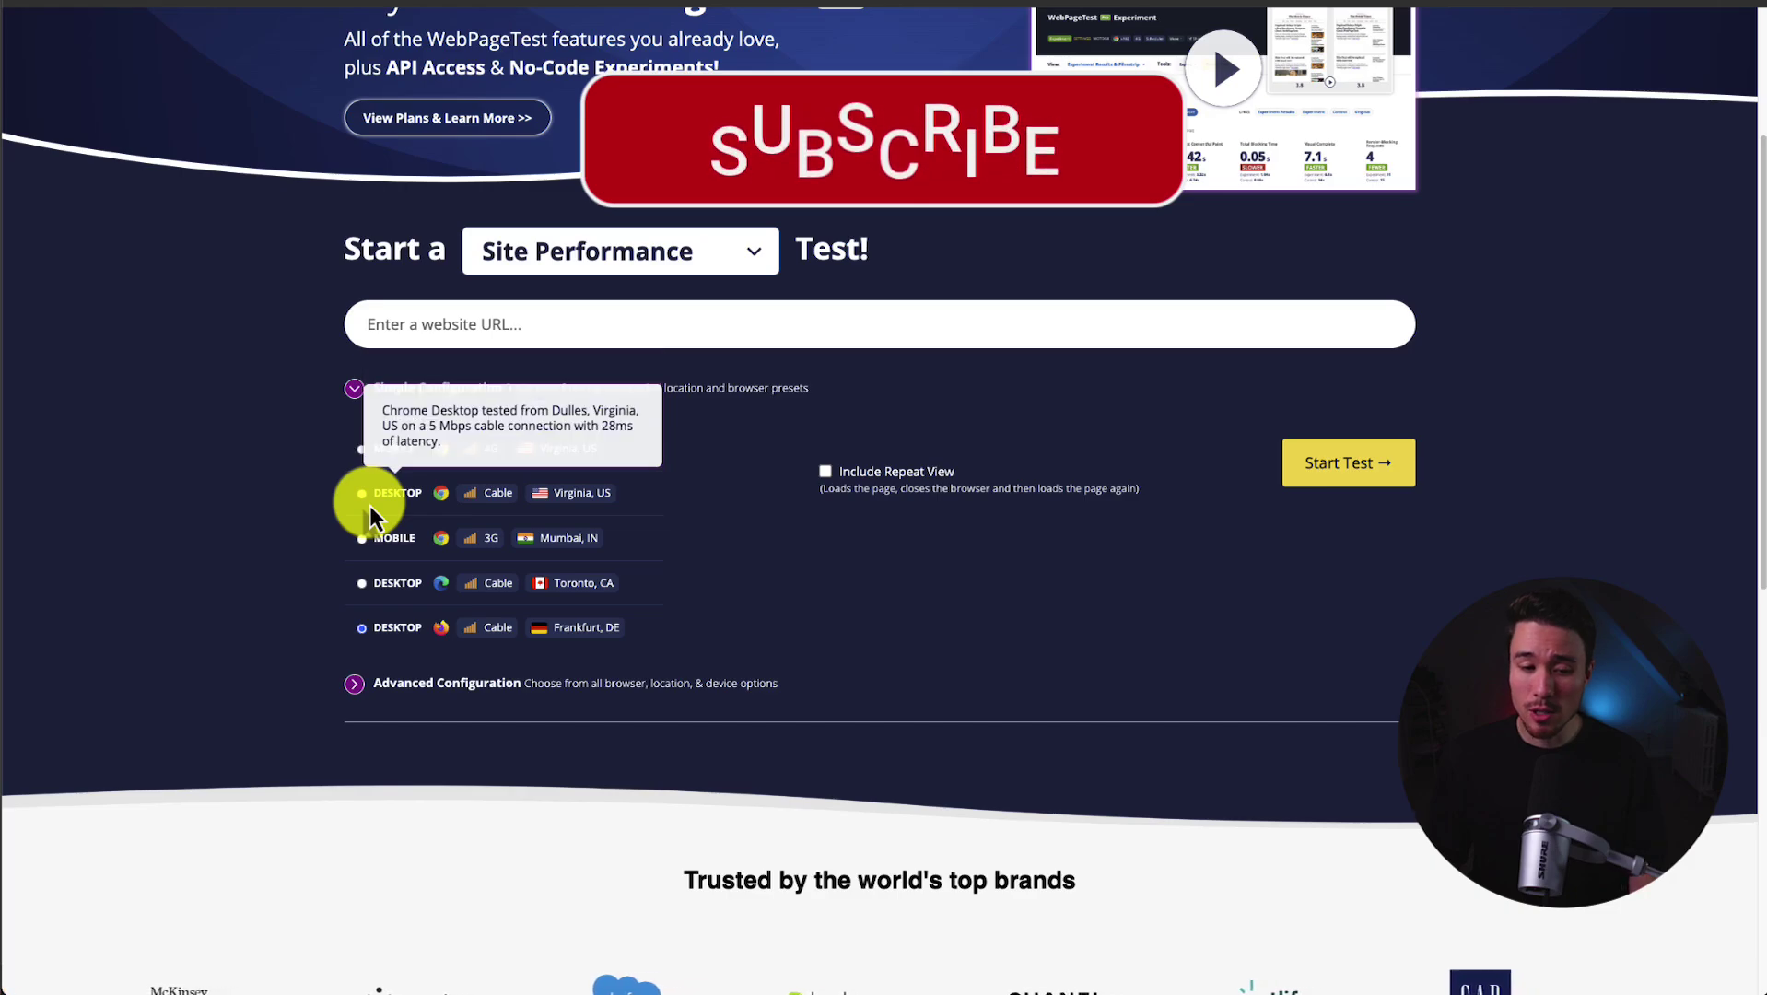
pyautogui.click(393, 451)
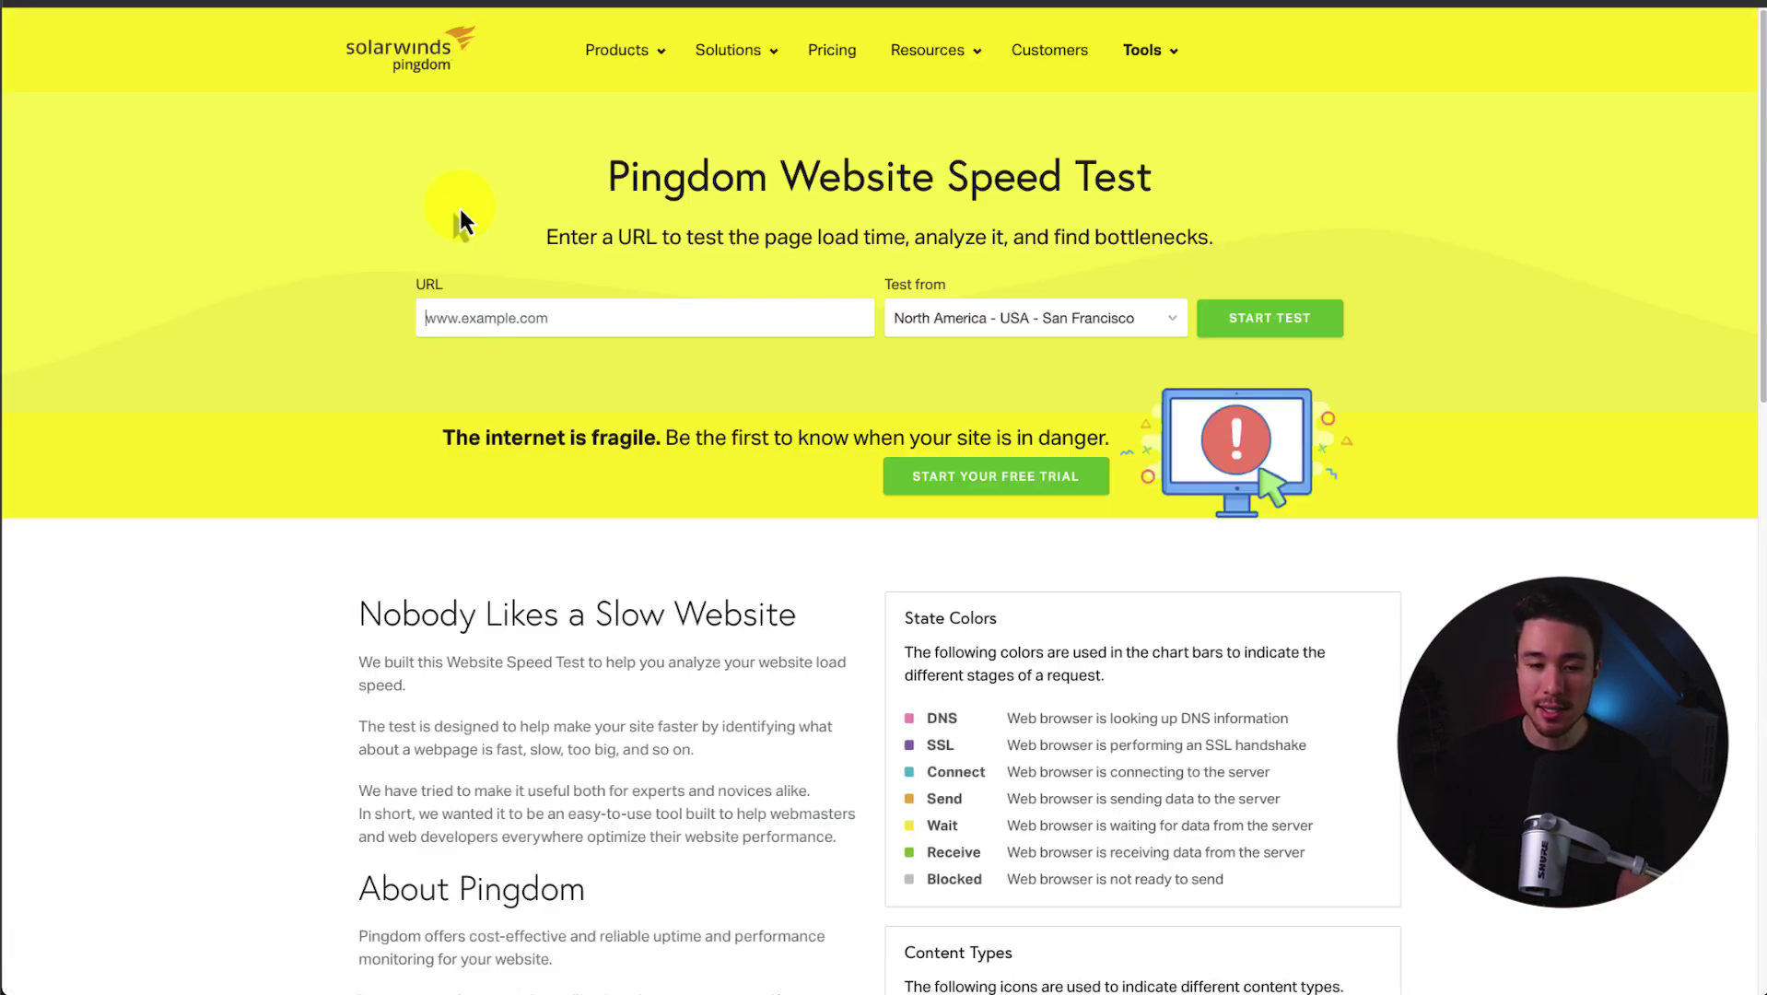
# Set Pingdom's Test from location to South America - Brazil - São Paulo.
pyautogui.click(958, 324)
pyautogui.press('Up')
pyautogui.press('Up')
pyautogui.press('Up')
pyautogui.press('Up')
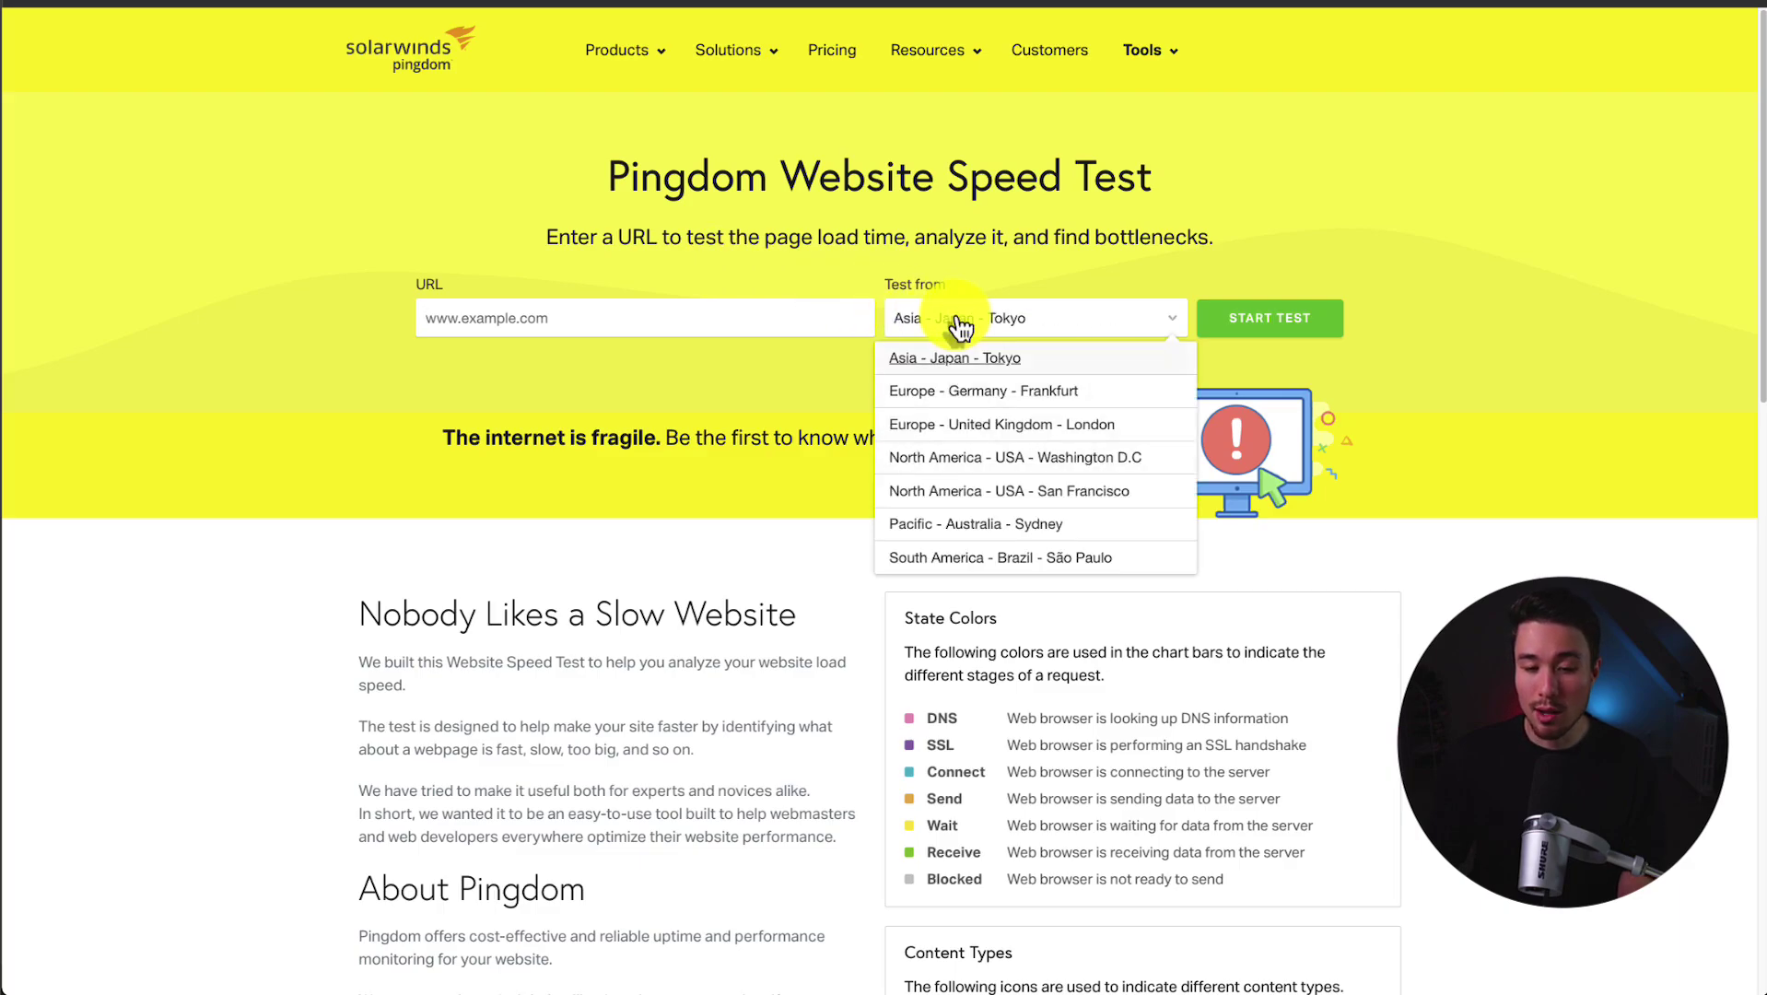
pyautogui.press('Down')
pyautogui.press('Down')
pyautogui.press('Down')
pyautogui.press('Down')
pyautogui.press('Down')
pyautogui.press('Down')
pyautogui.press('Up')
pyautogui.press('Up')
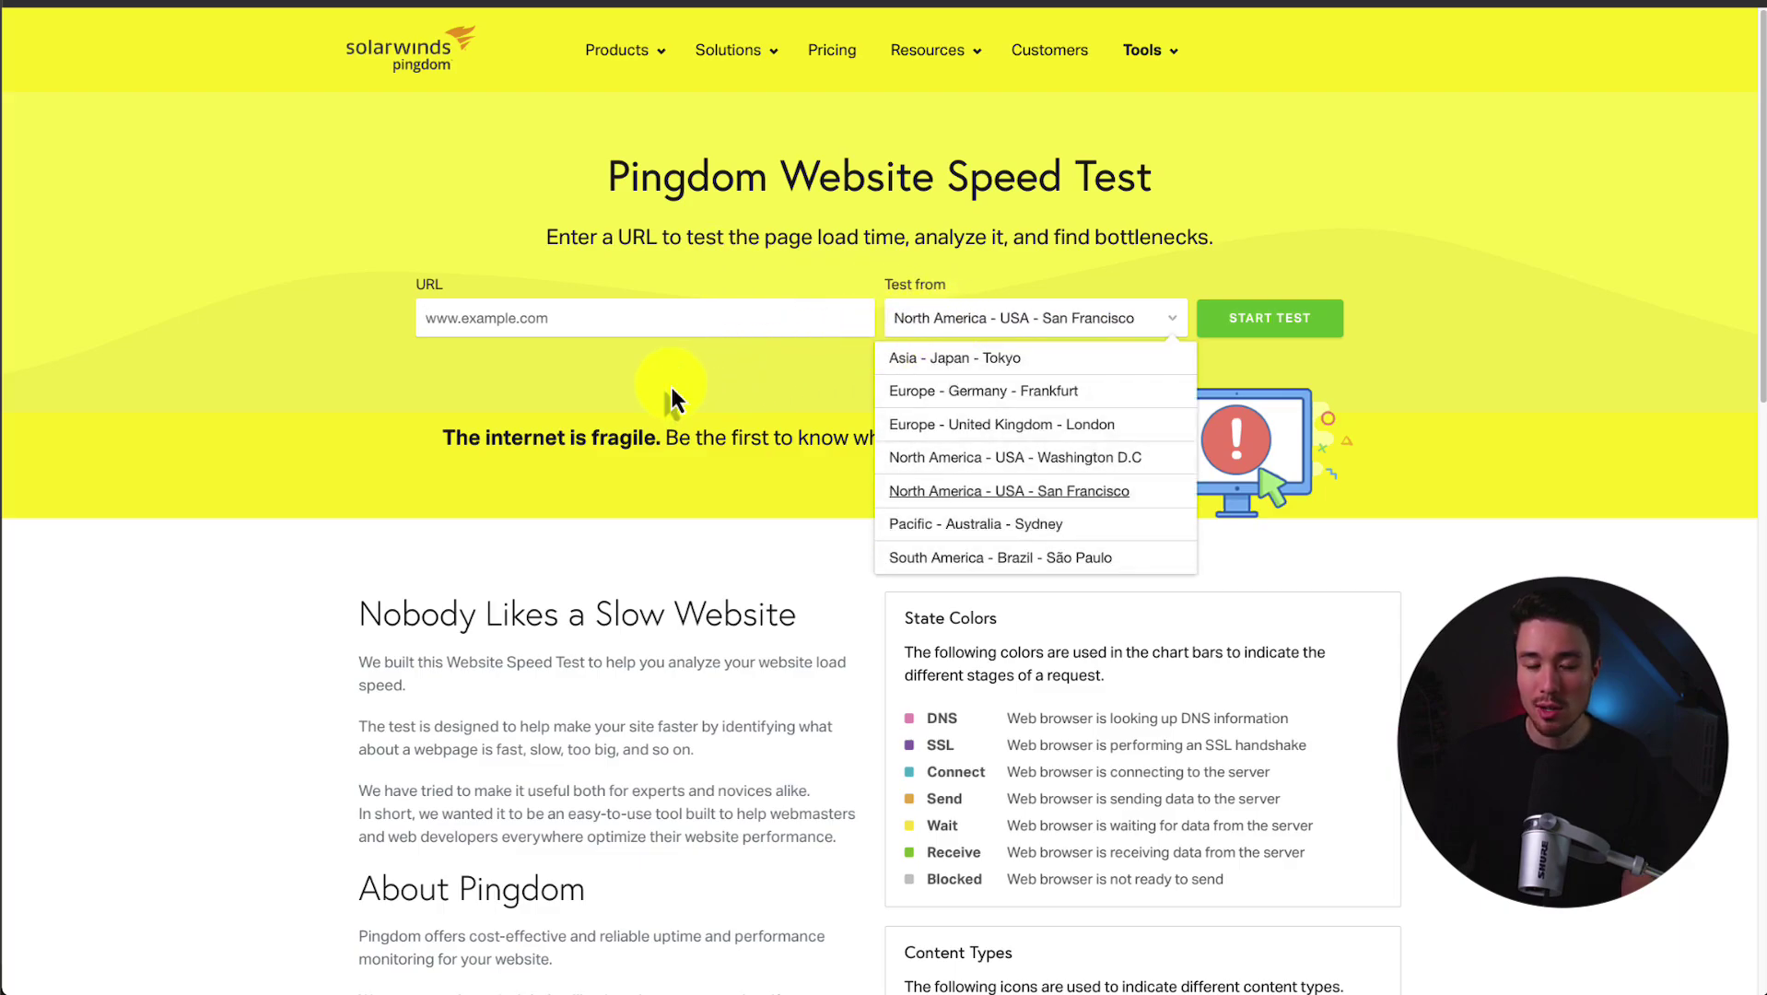
pyautogui.press('Up')
pyautogui.press('Up')
pyautogui.press('Up')
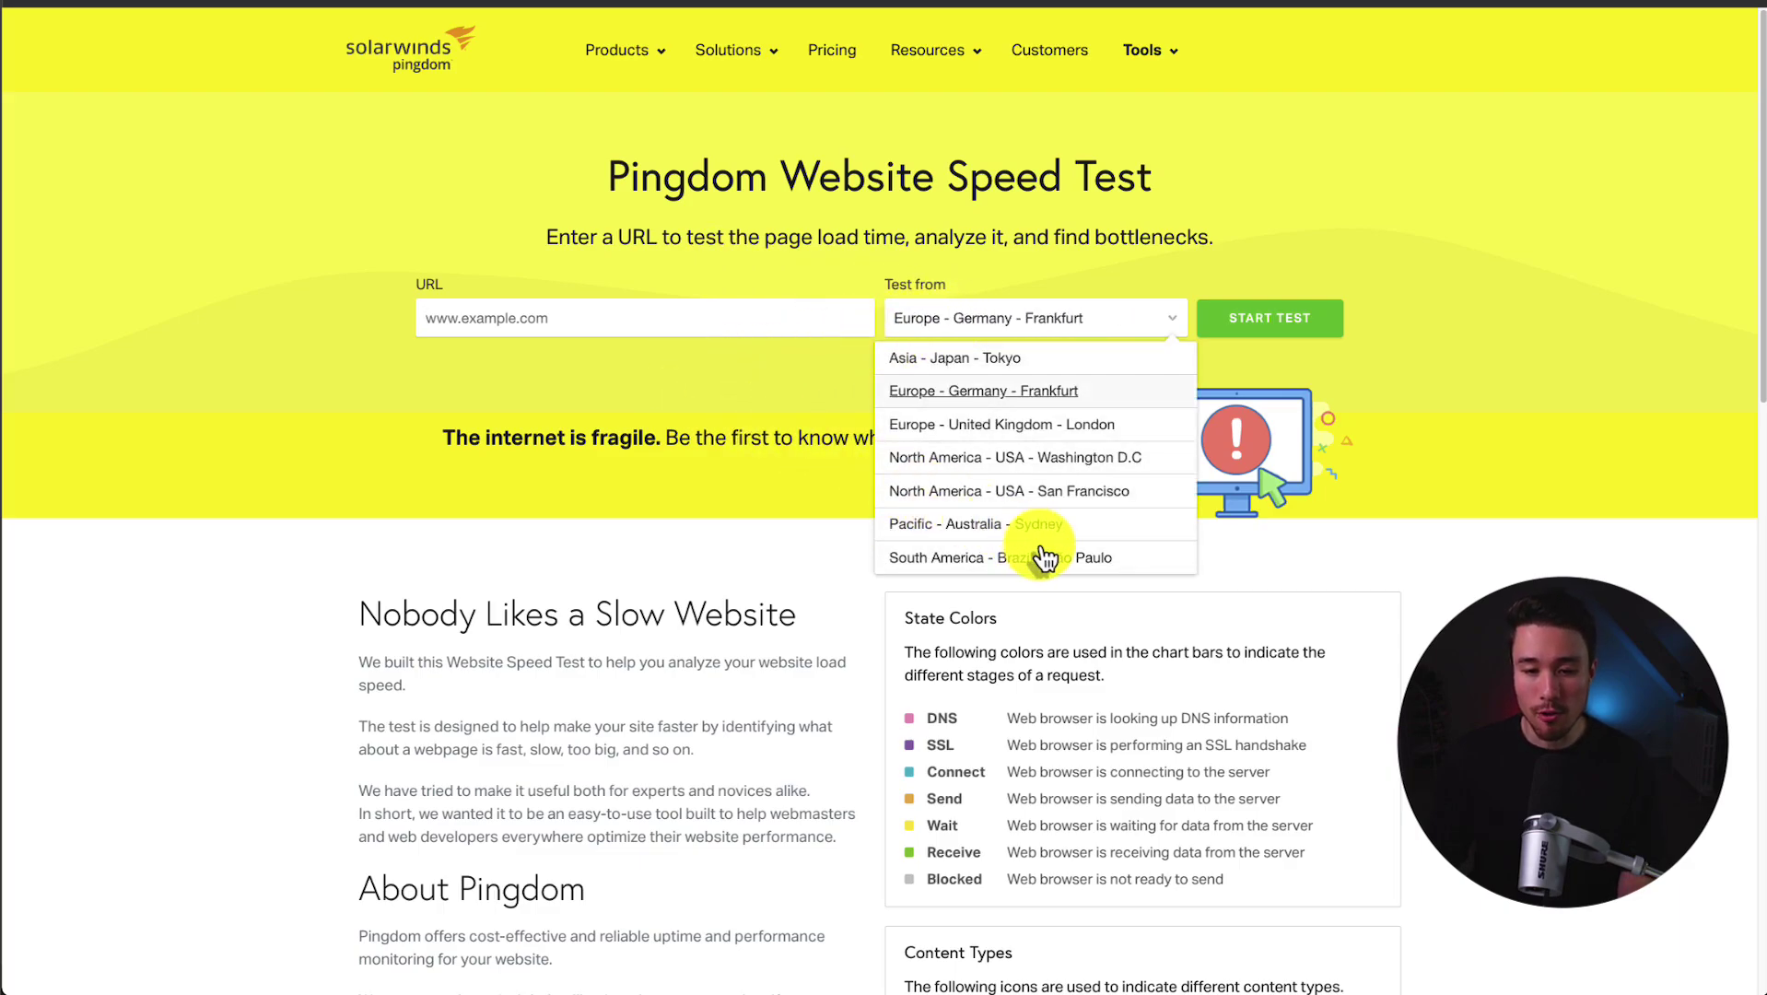
pyautogui.click(982, 559)
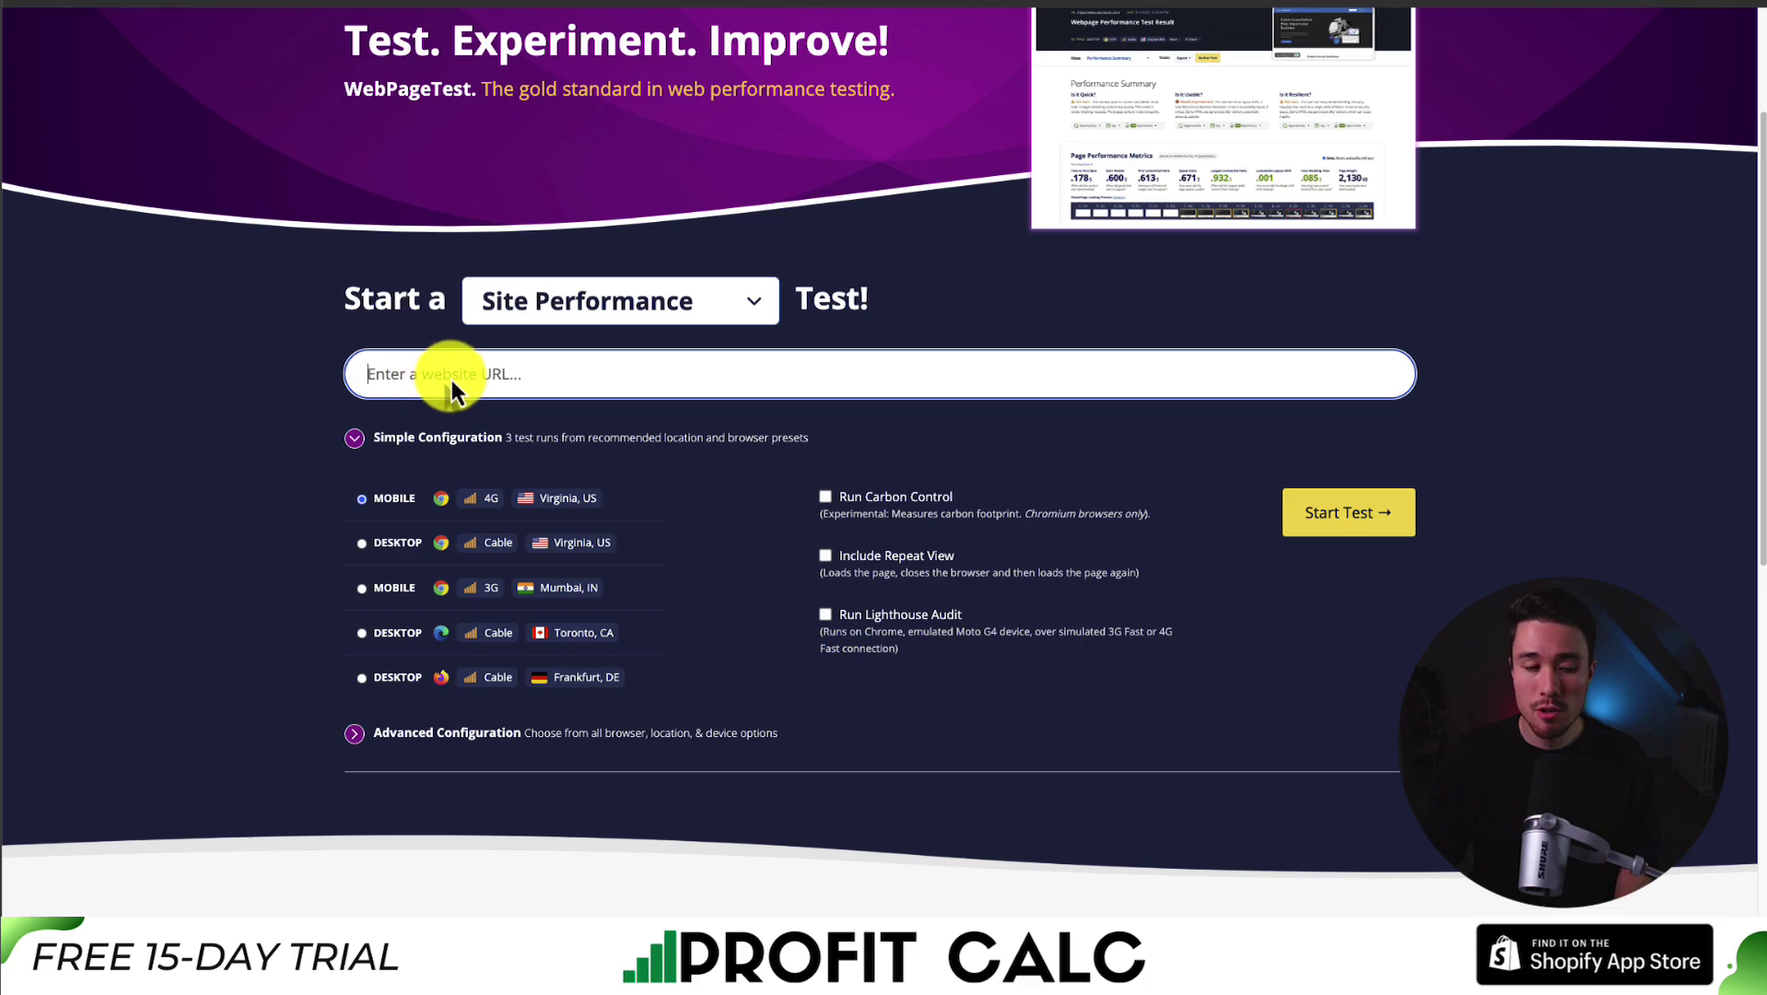
pyautogui.write('https://masterclass-demo.myshopify.com/')
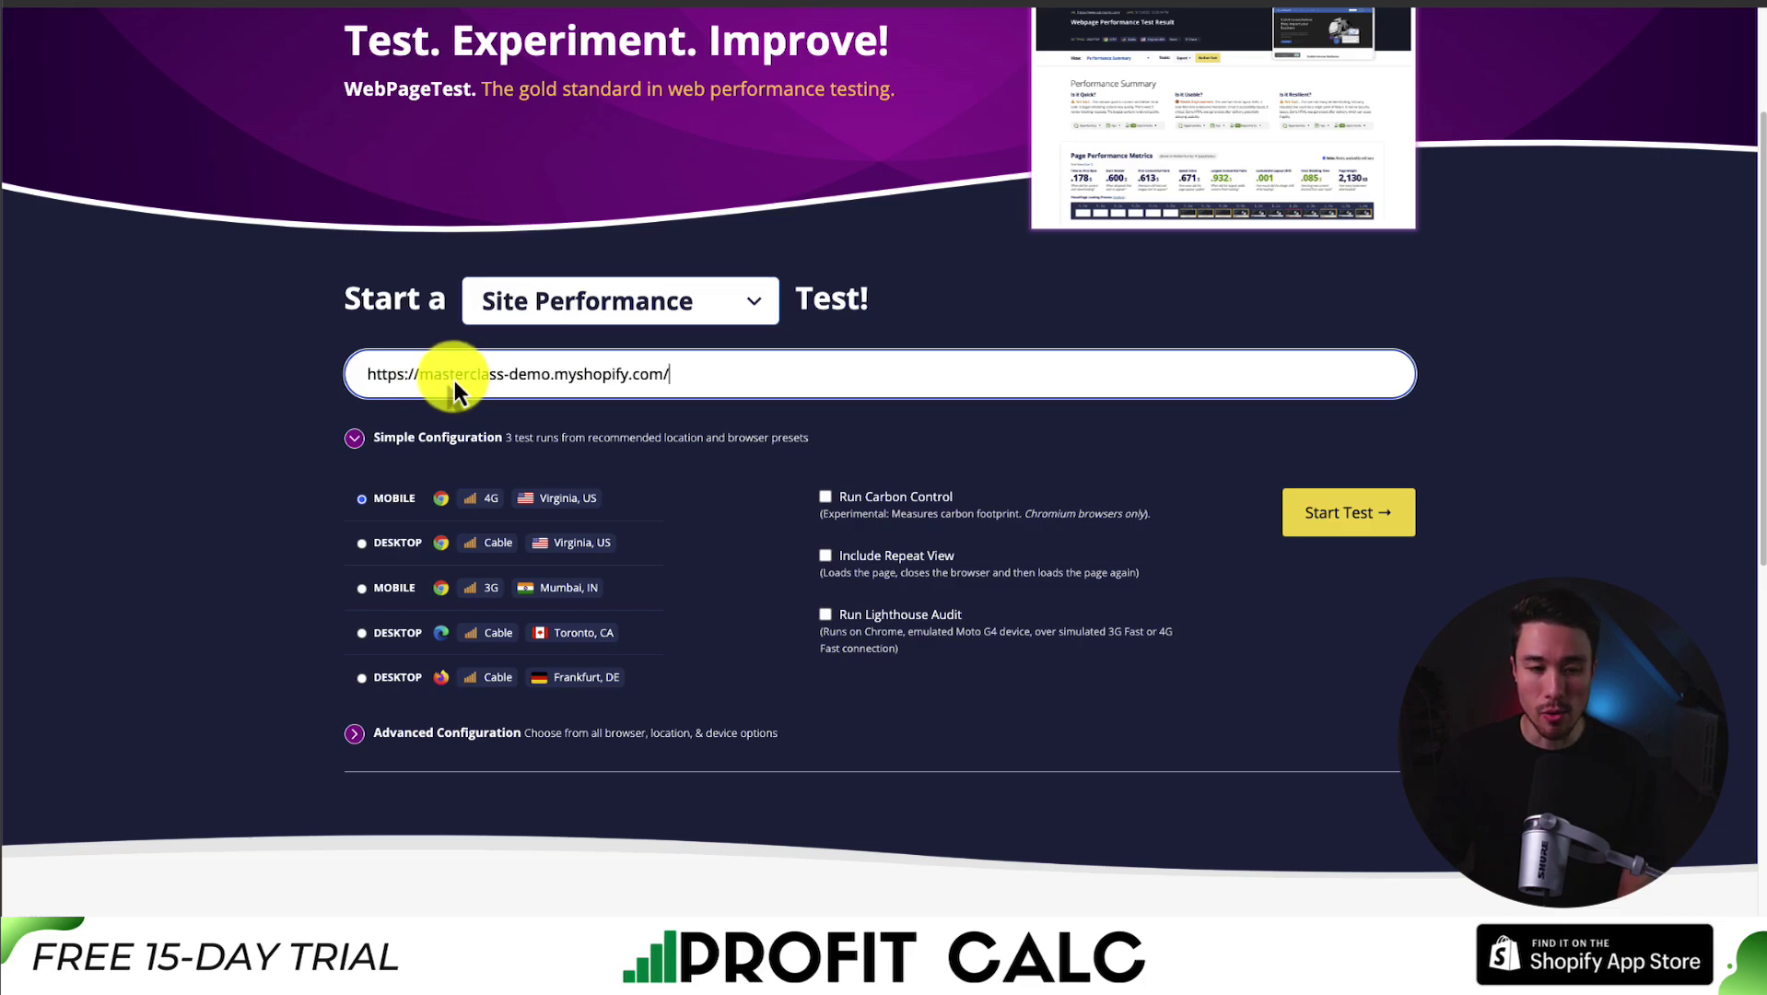
pyautogui.click(1349, 513)
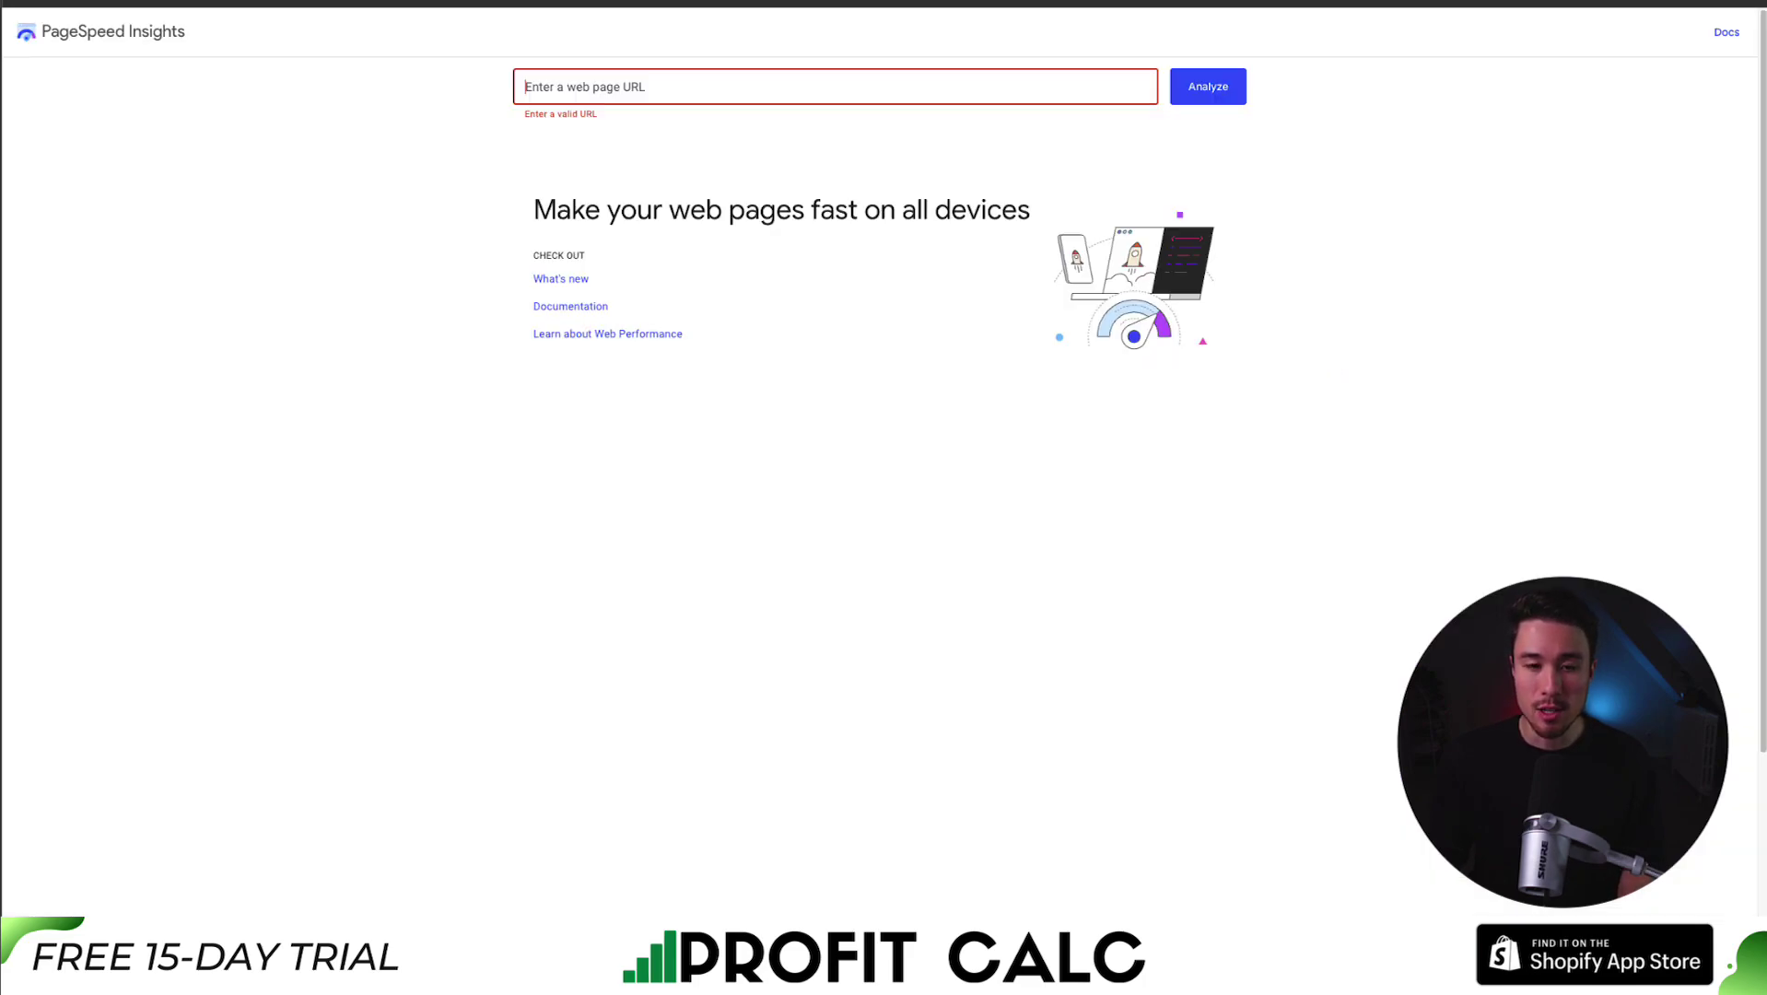
pyautogui.write('https://masterclass-demo.myshopify.com/')
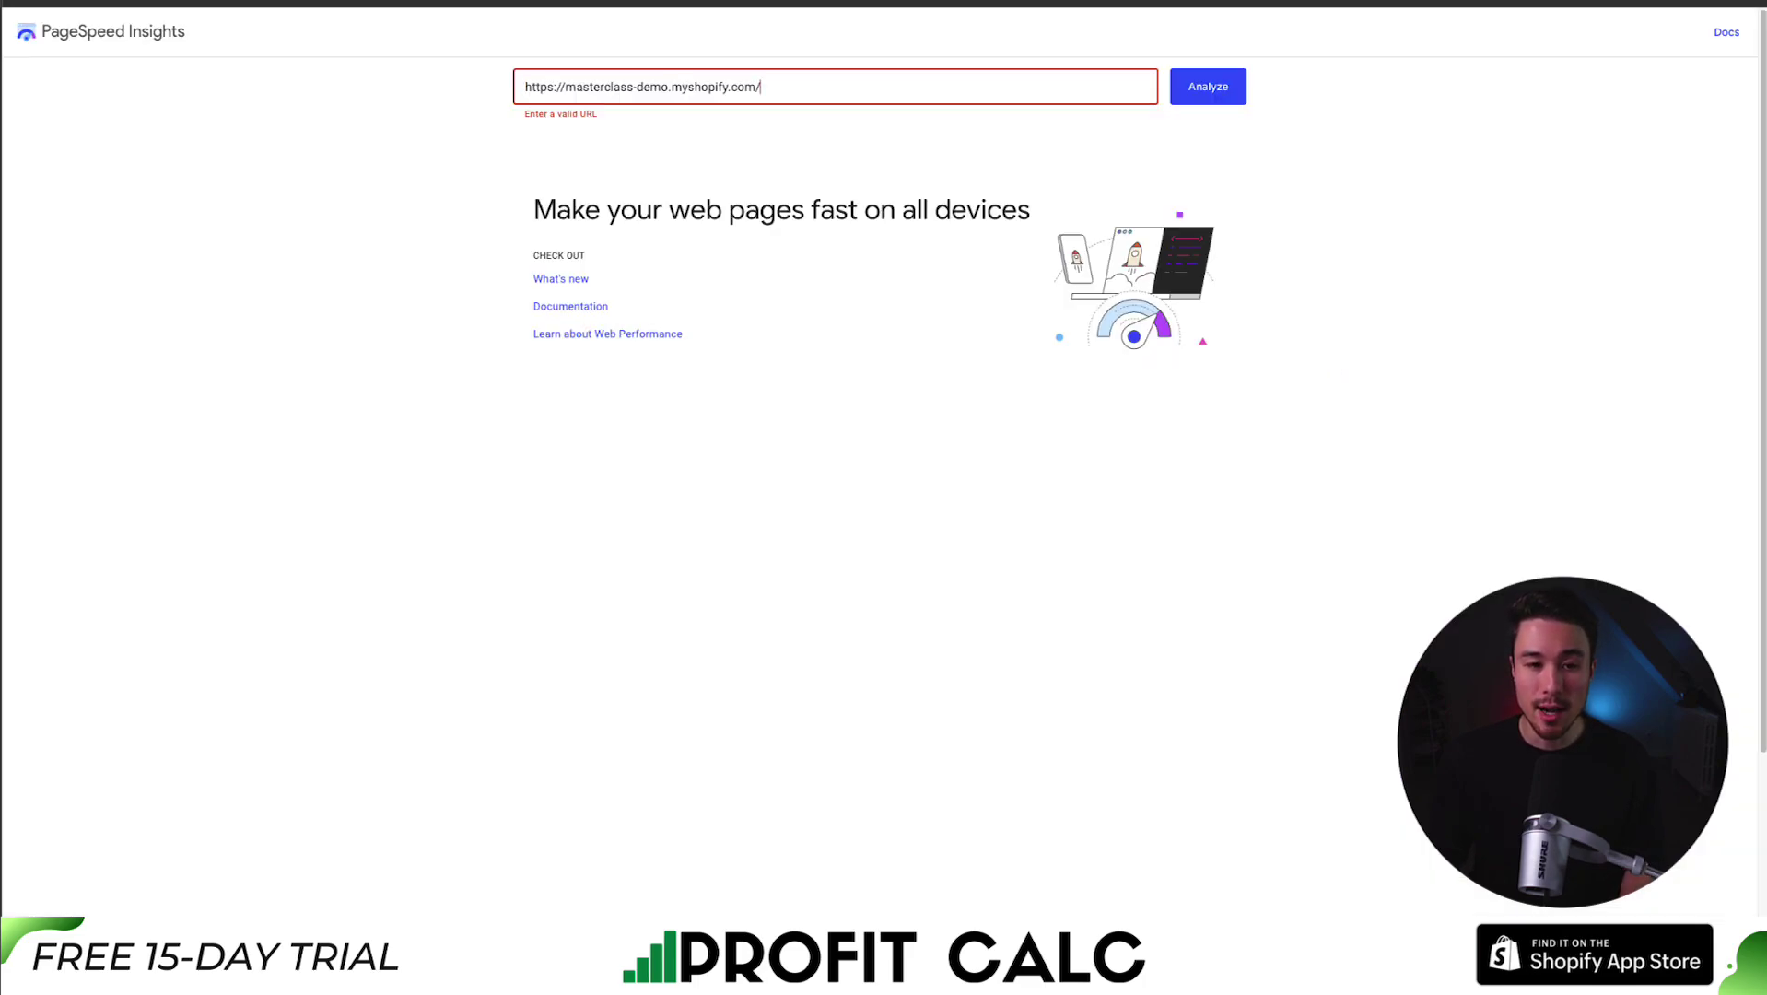
pyautogui.click(1209, 90)
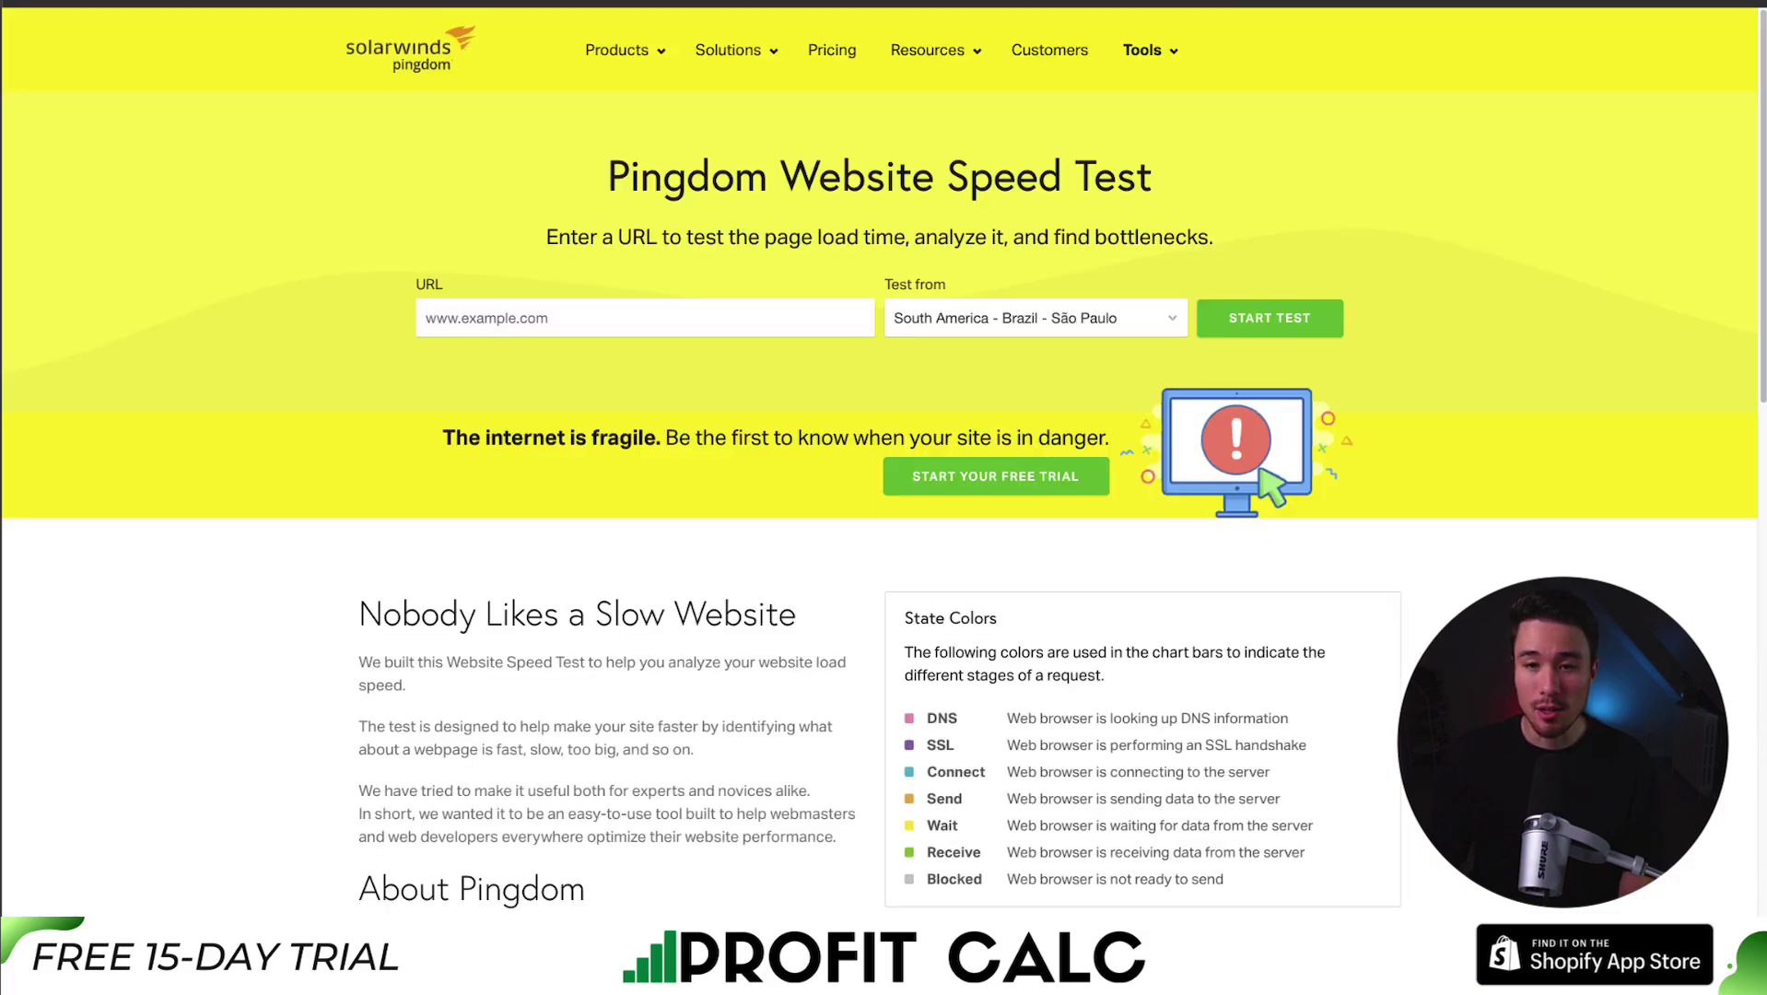
# Run a Pingdom speed test of the same store URL.
pyautogui.click(608, 324)
pyautogui.write('https://masterclass-demo.myshopify.com/')
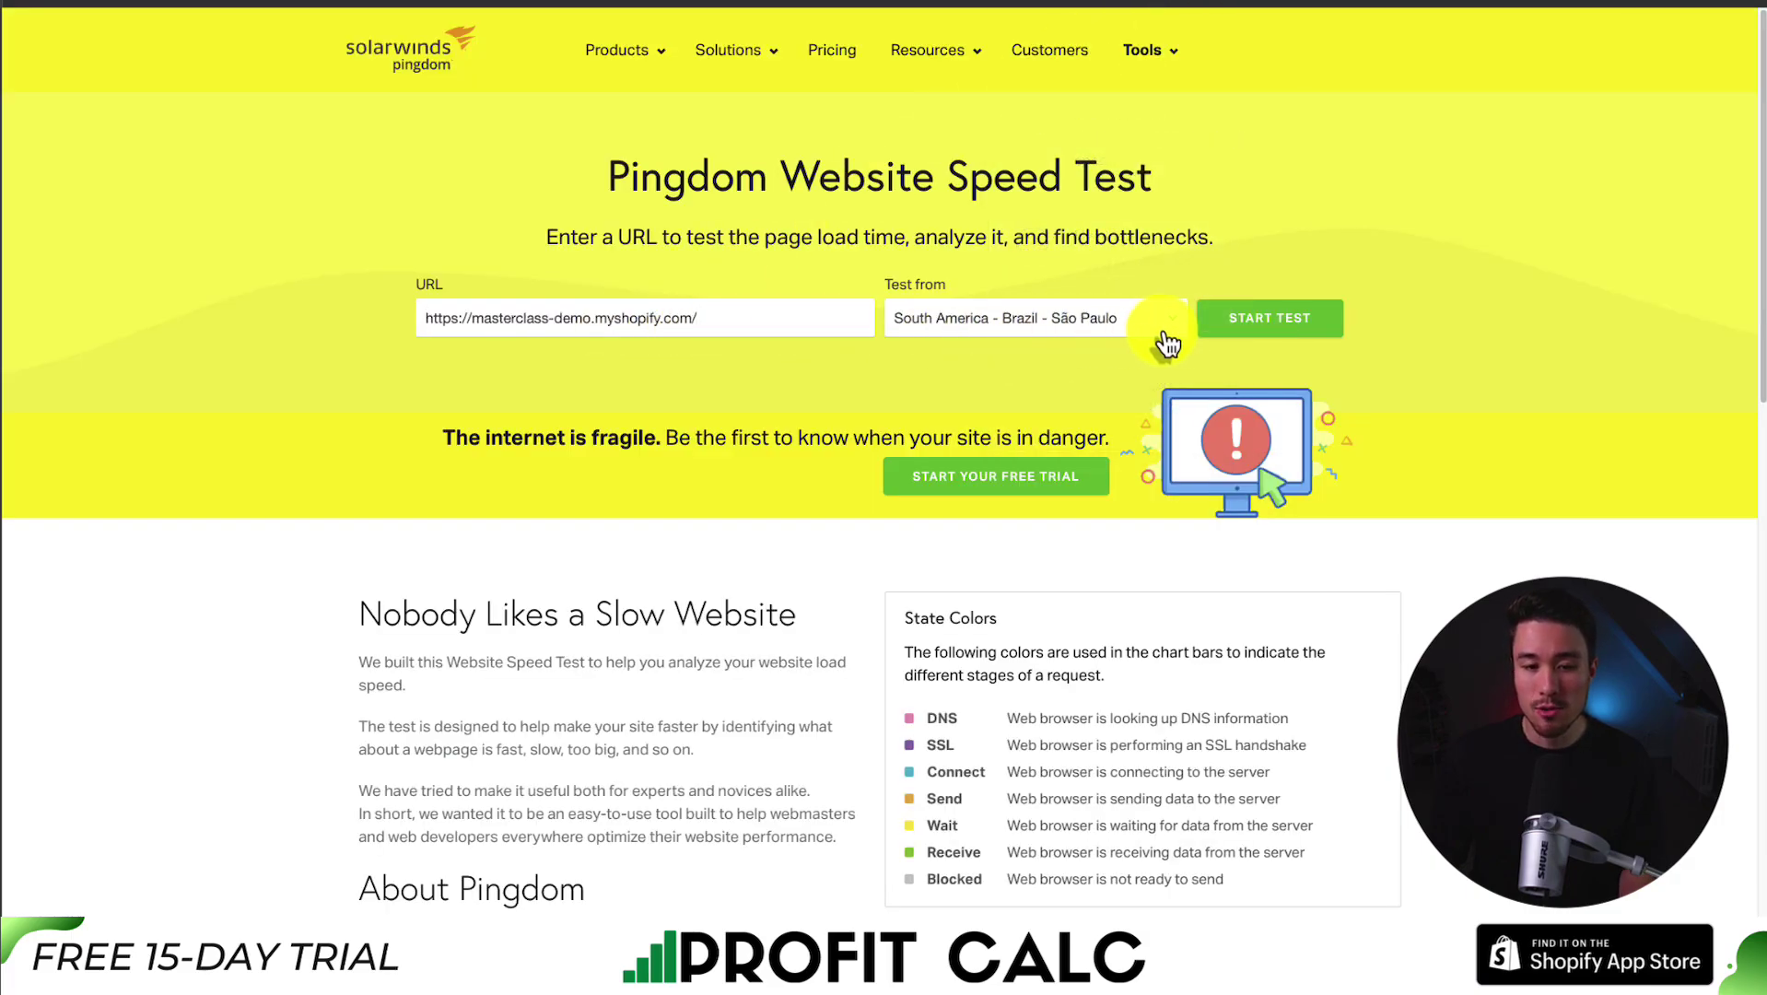
pyautogui.click(1245, 337)
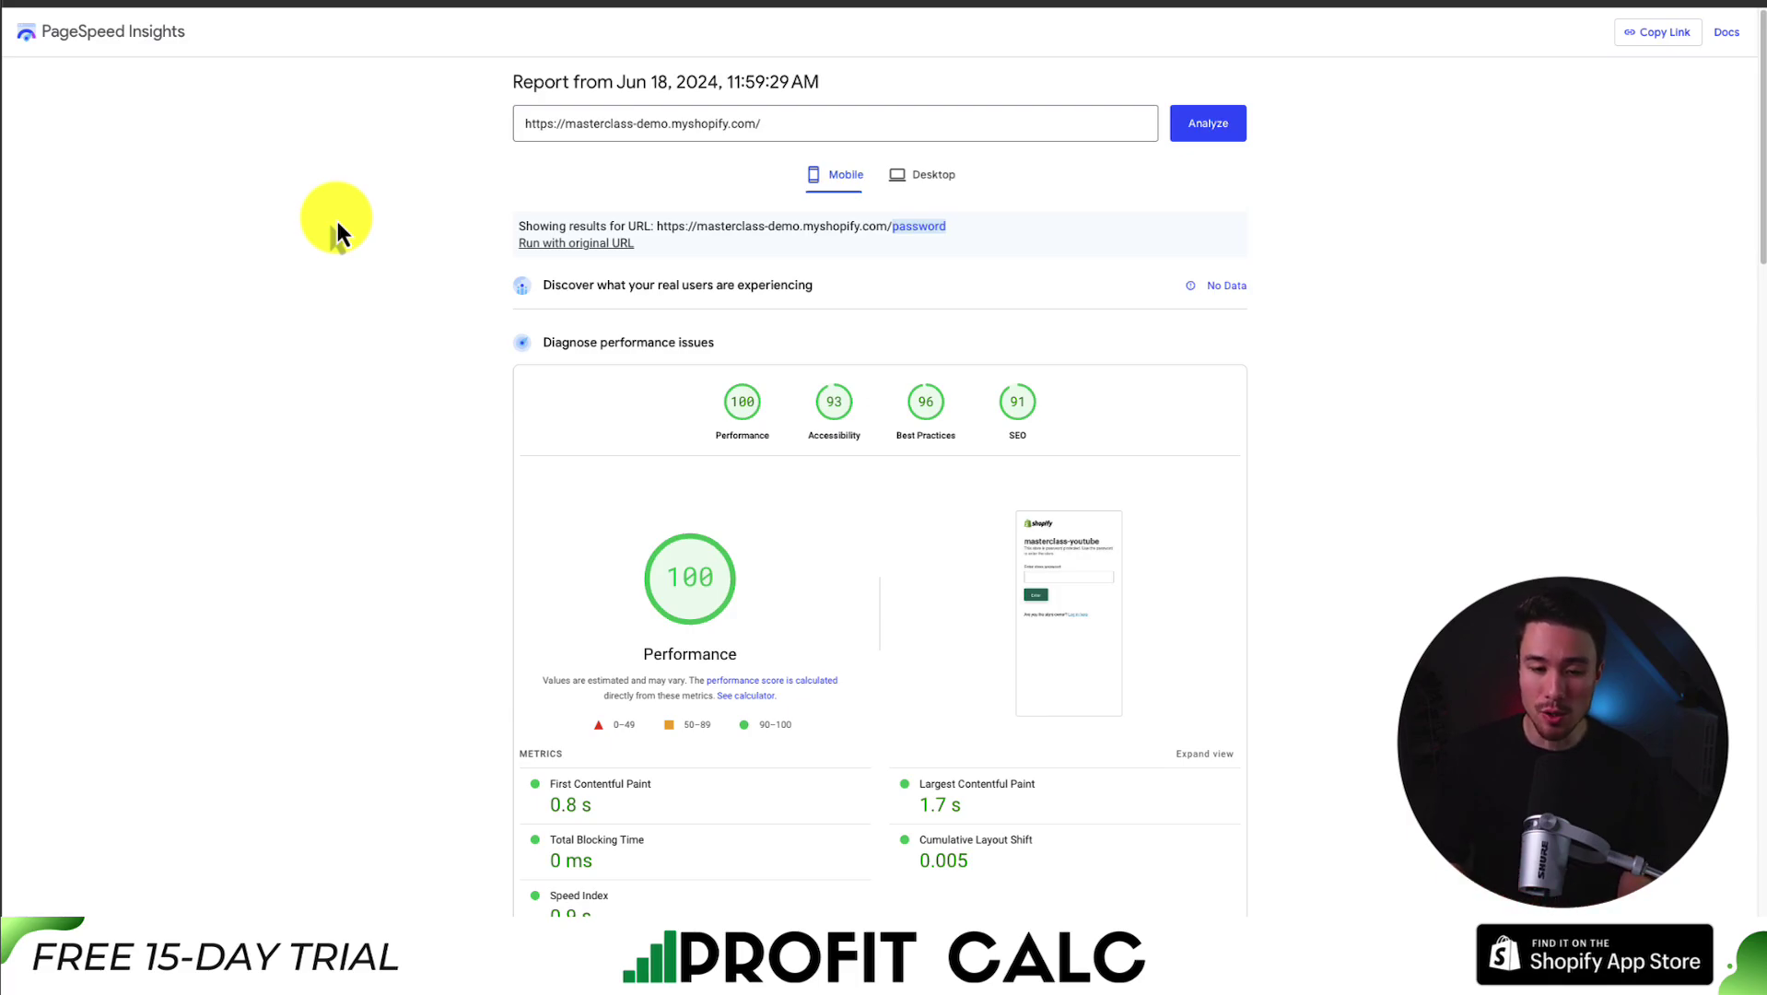
# Review the store's PageSpeed report and expand the 'Ensure text remains visible during webfont load' diagnostic.
pyautogui.scroll(-2, 338, 221)
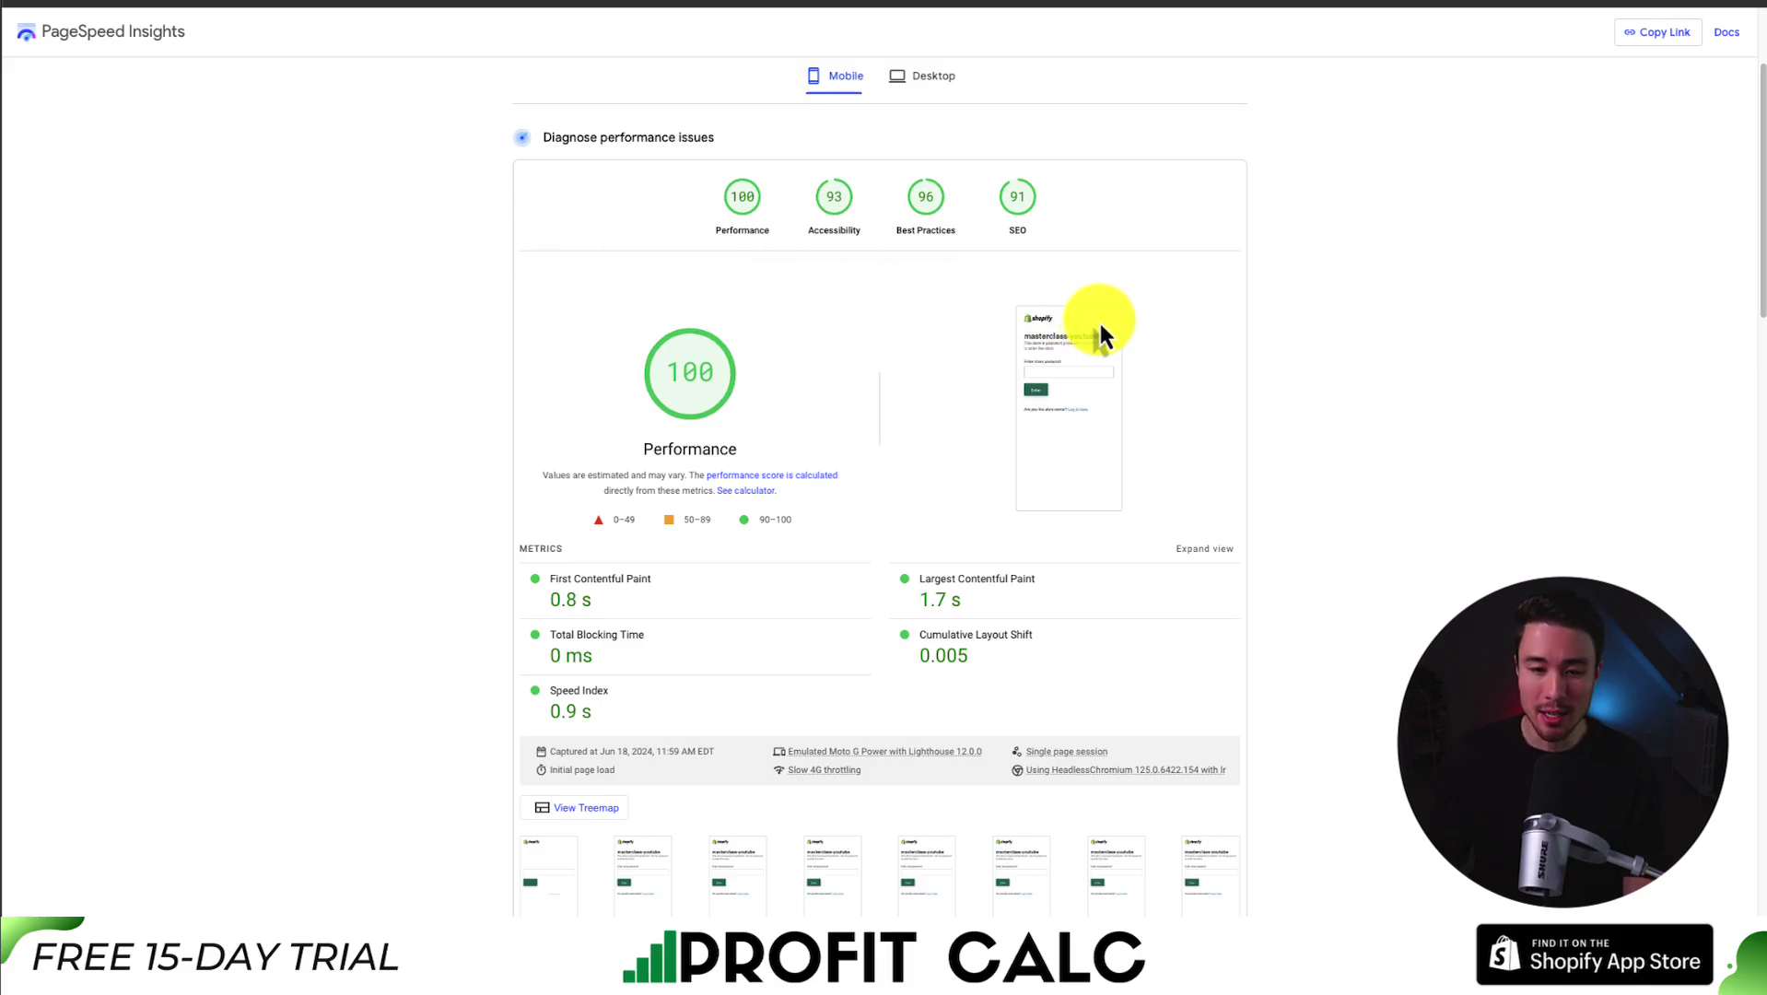
pyautogui.scroll(1, 1349, 450)
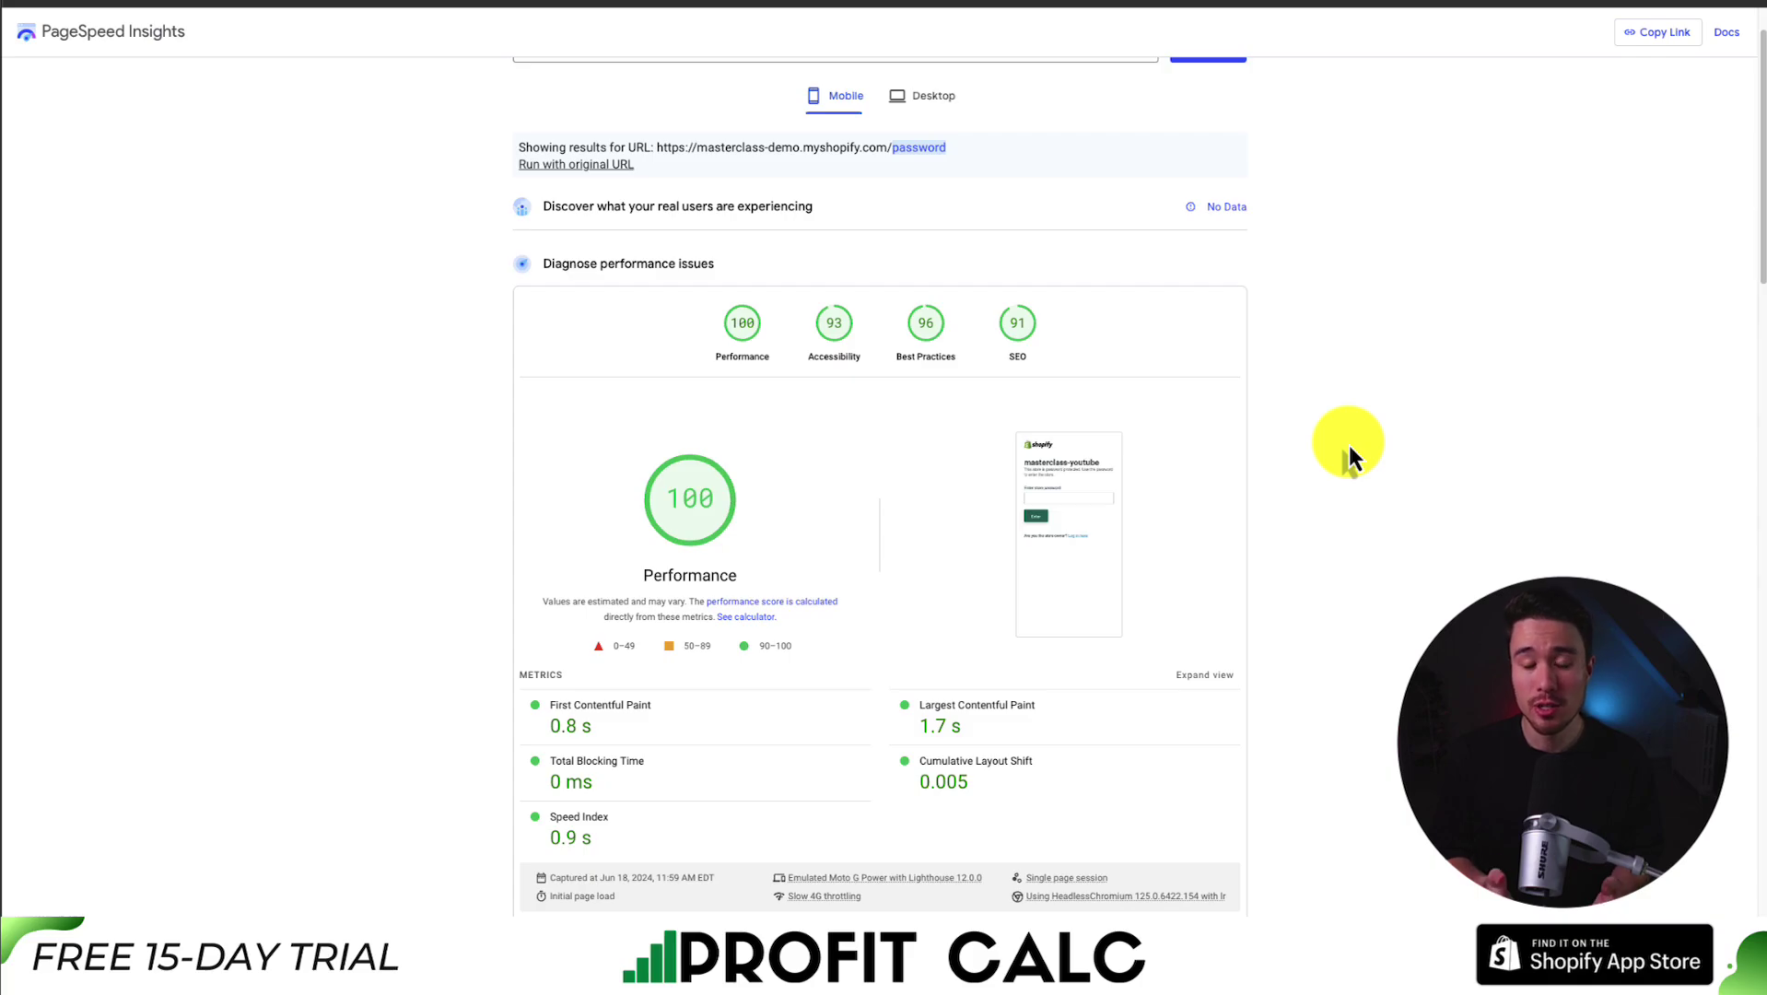
pyautogui.scroll(-3, 1348, 444)
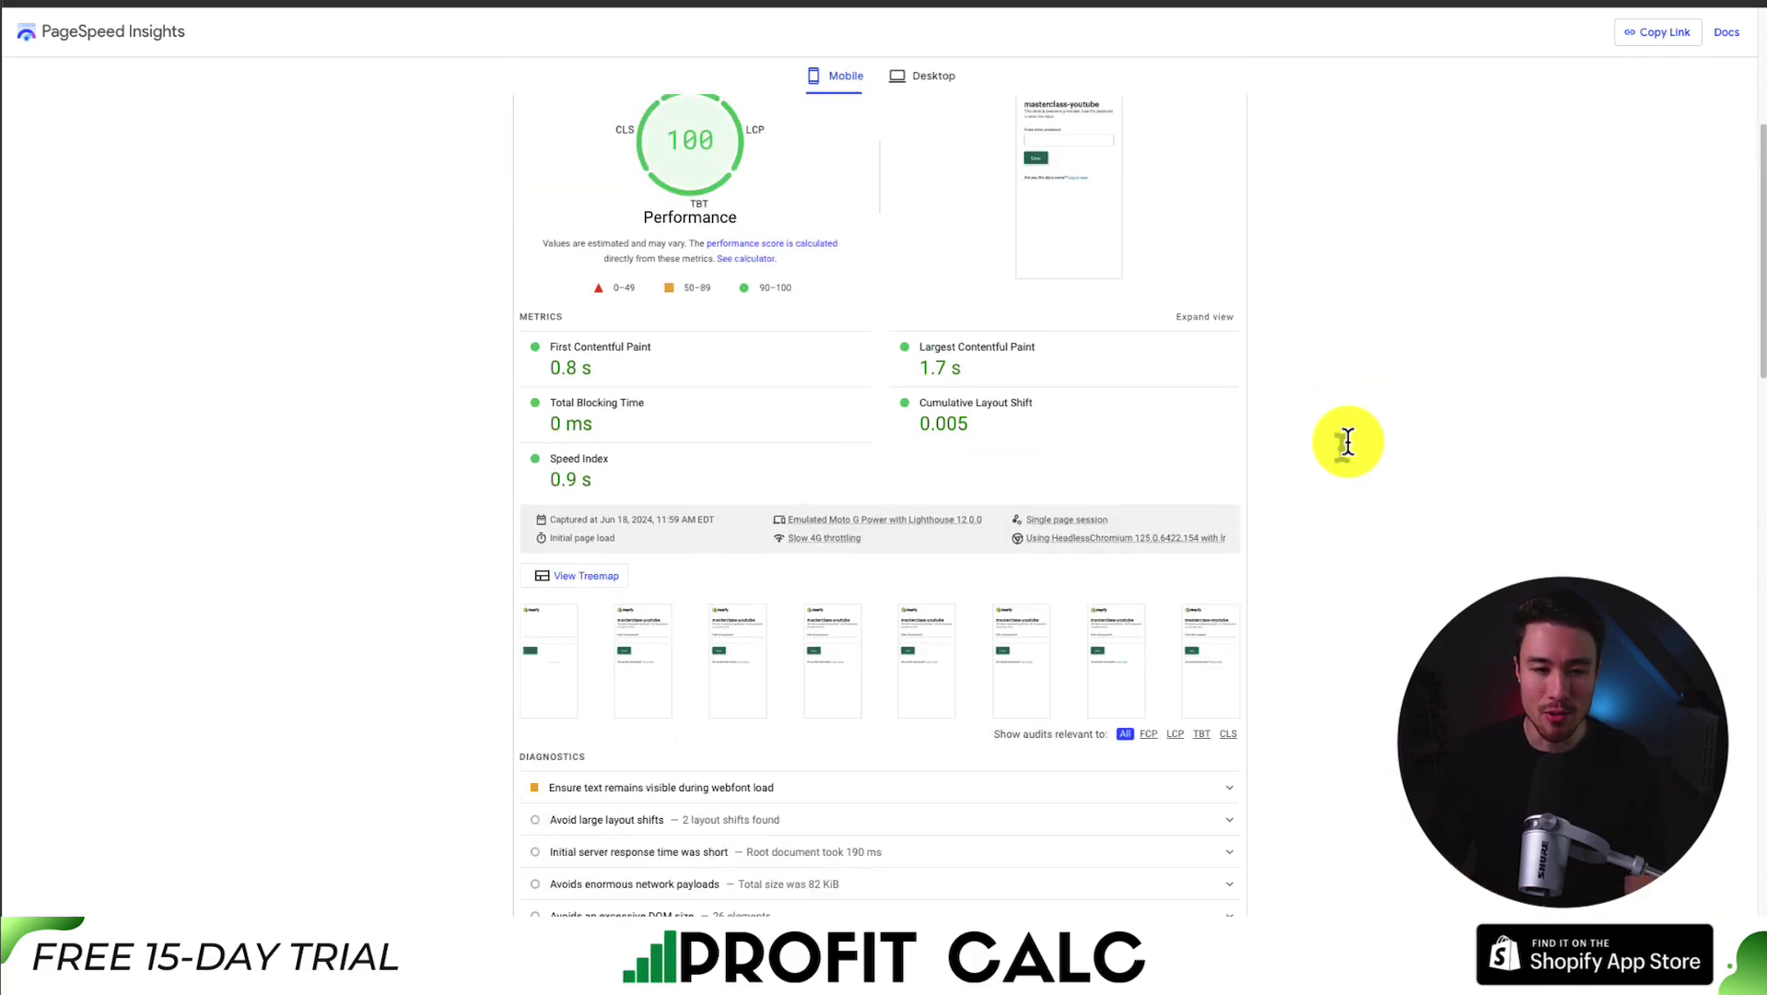
pyautogui.scroll(-5, 1349, 444)
pyautogui.scroll(3, 460, 382)
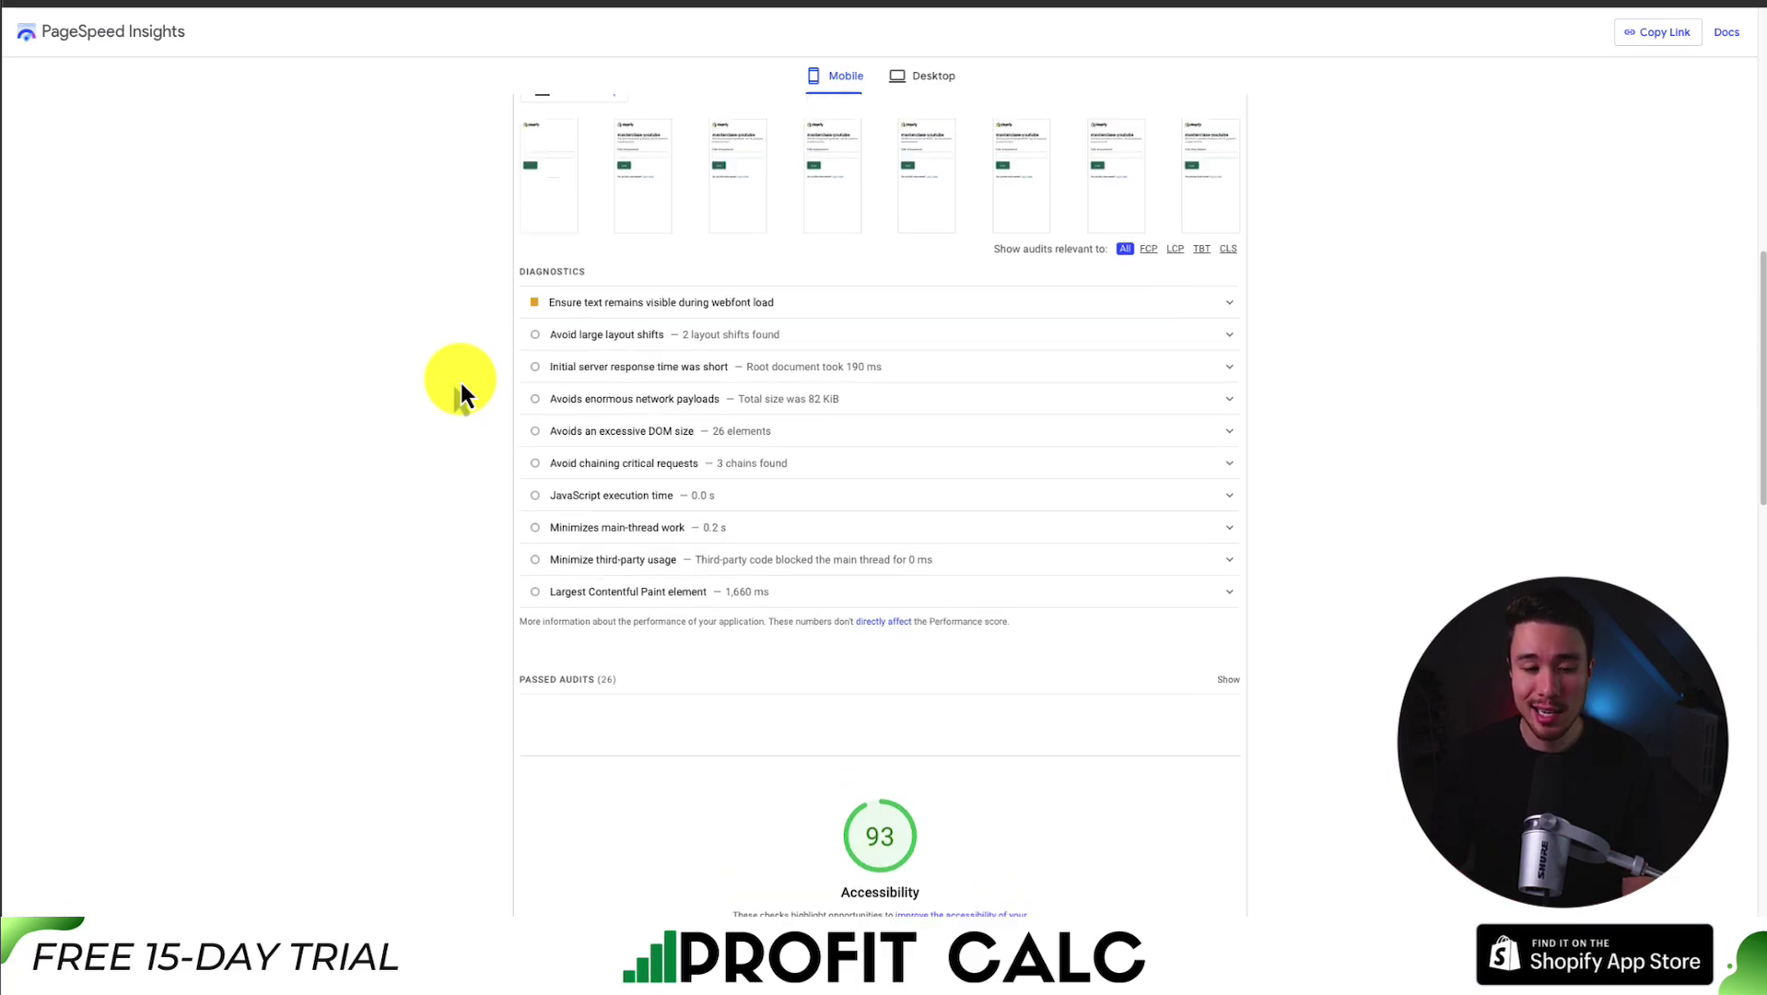
pyautogui.click(682, 549)
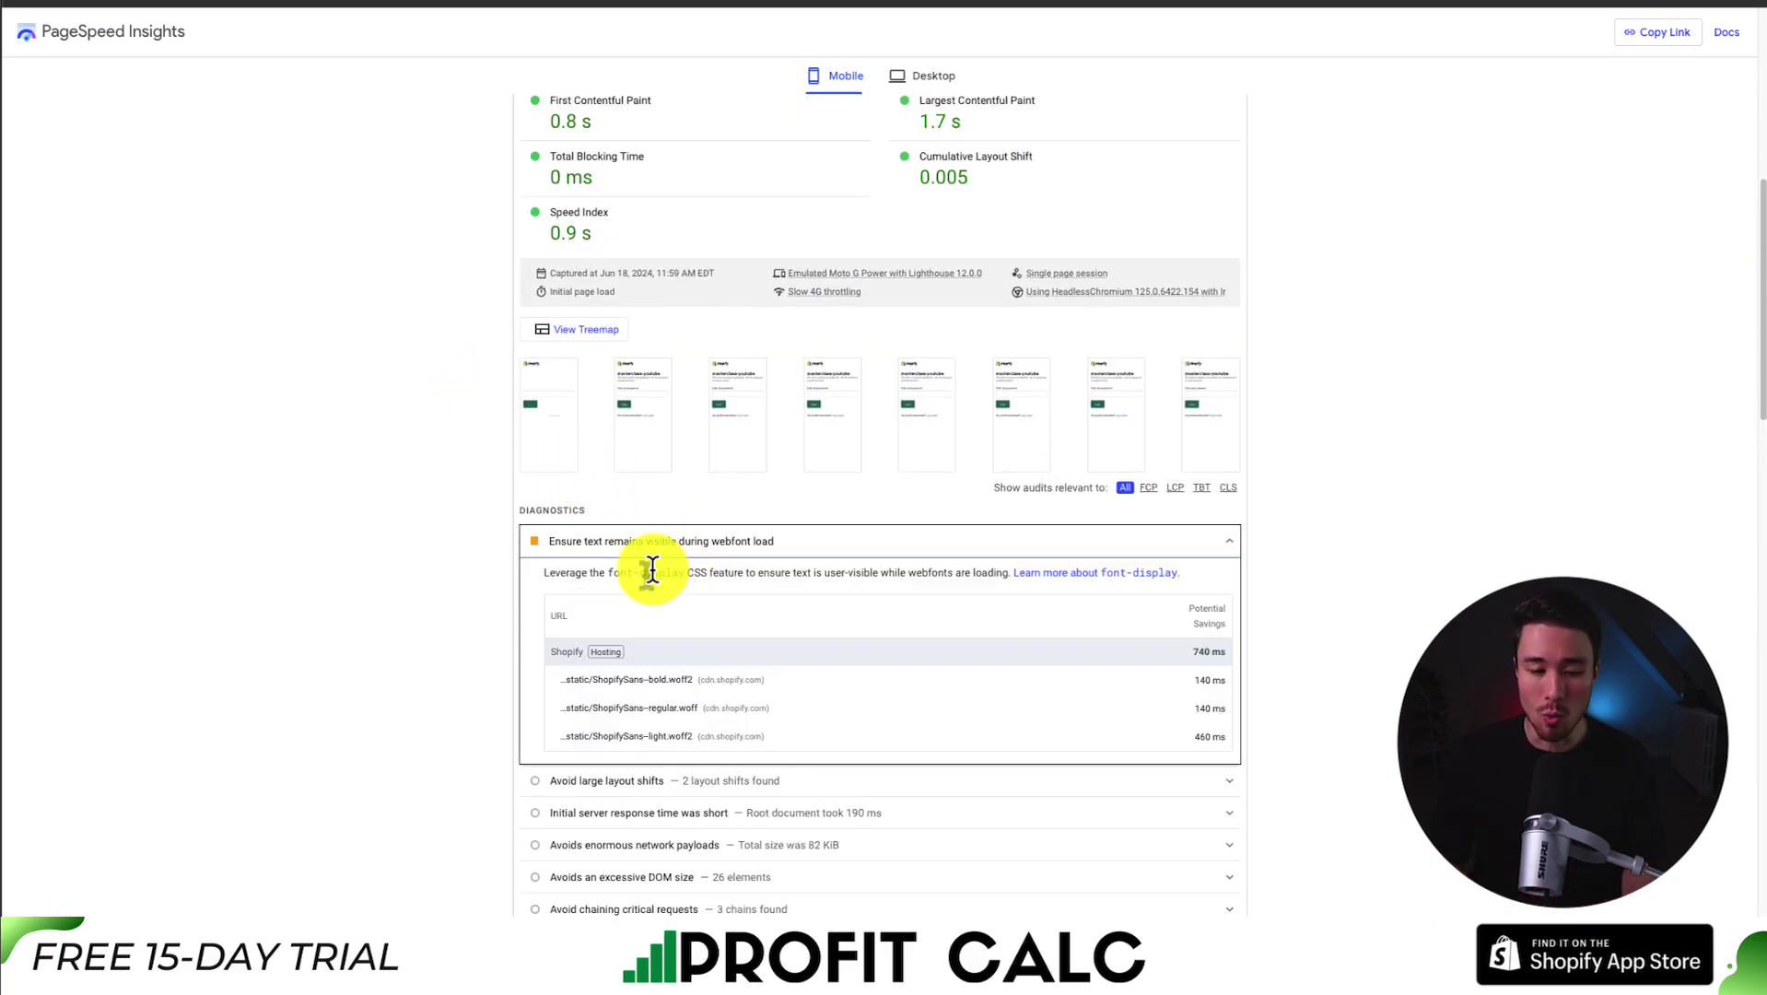
pyautogui.scroll(-2, 636, 573)
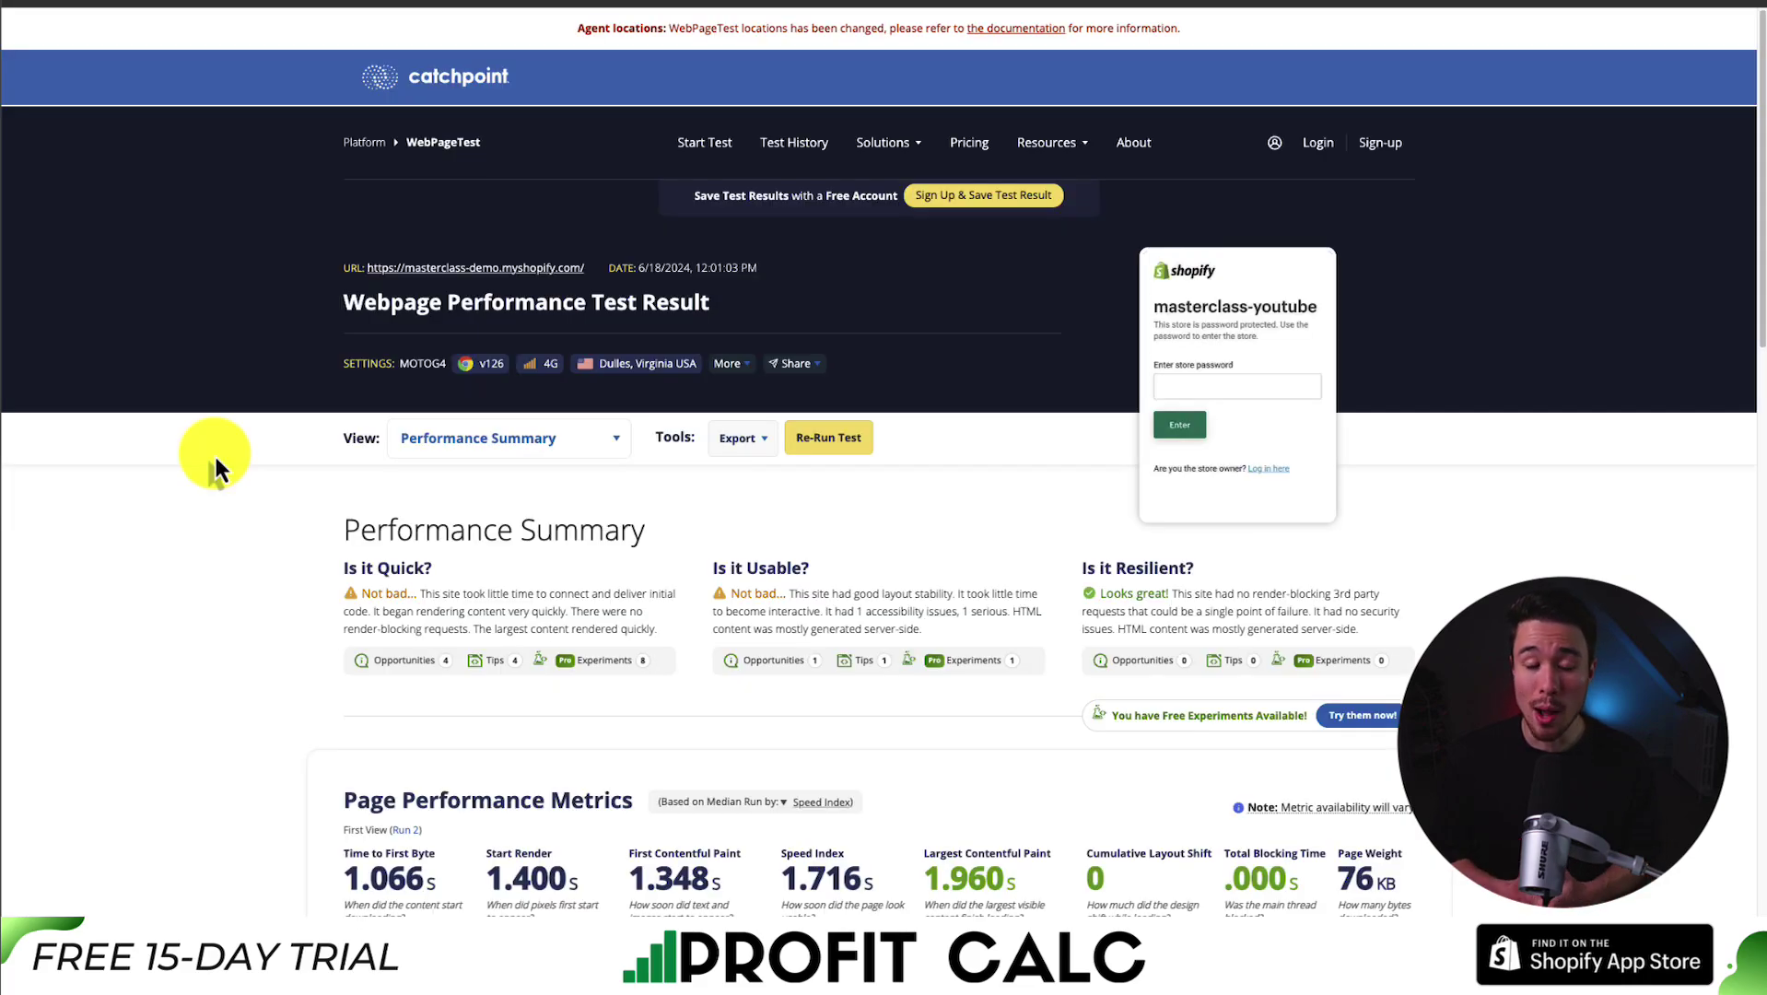
# Highlight the 1.066 TTFB value, the 1.960 s LCP value and its description.
pyautogui.scroll(-6, 214, 452)
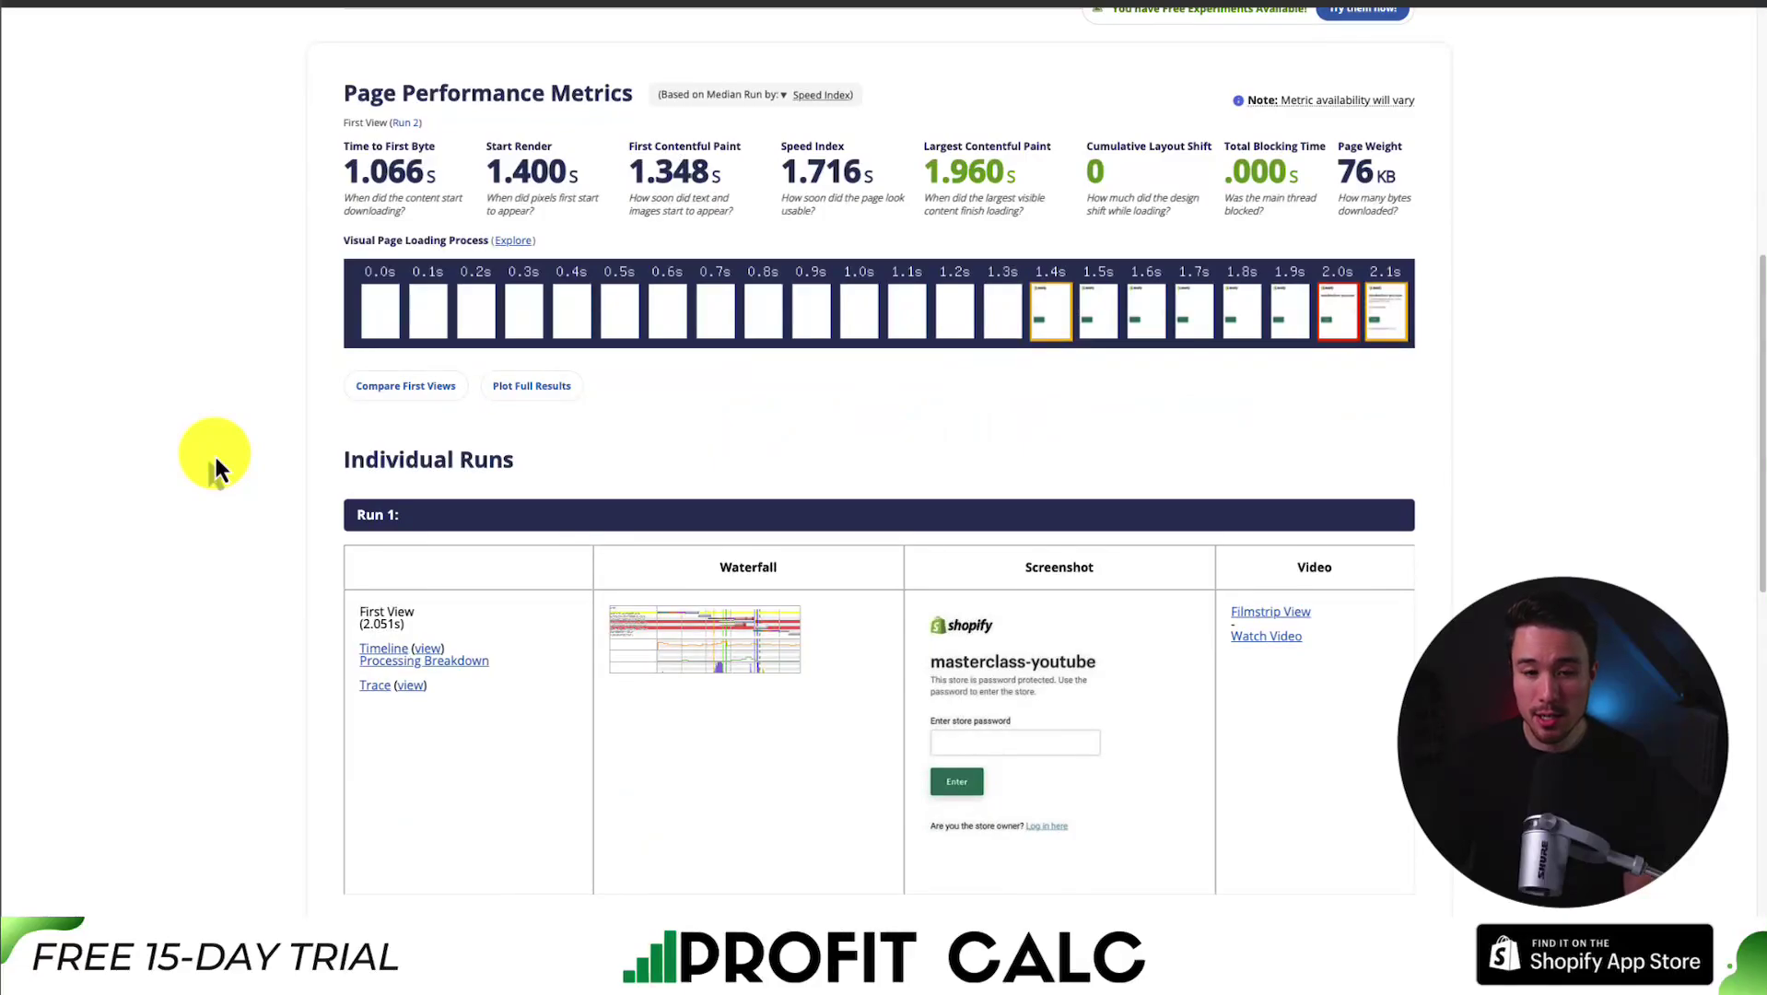
pyautogui.scroll(1, 214, 452)
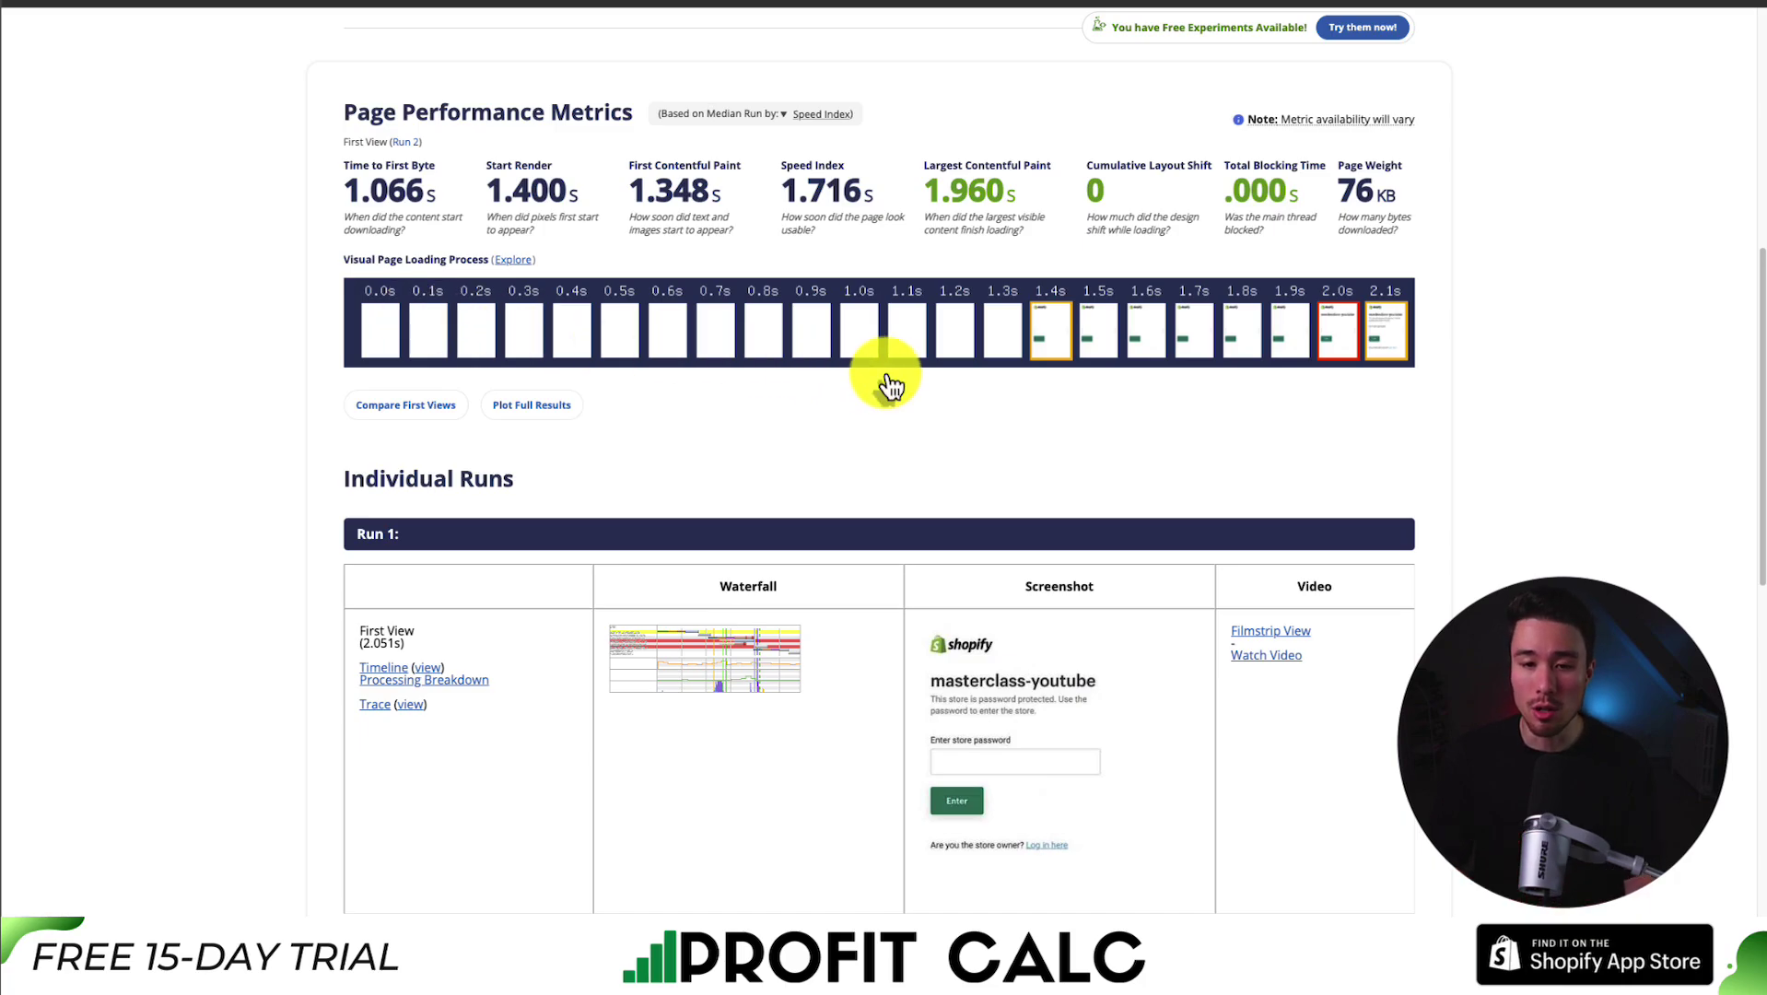
pyautogui.scroll(3, 887, 379)
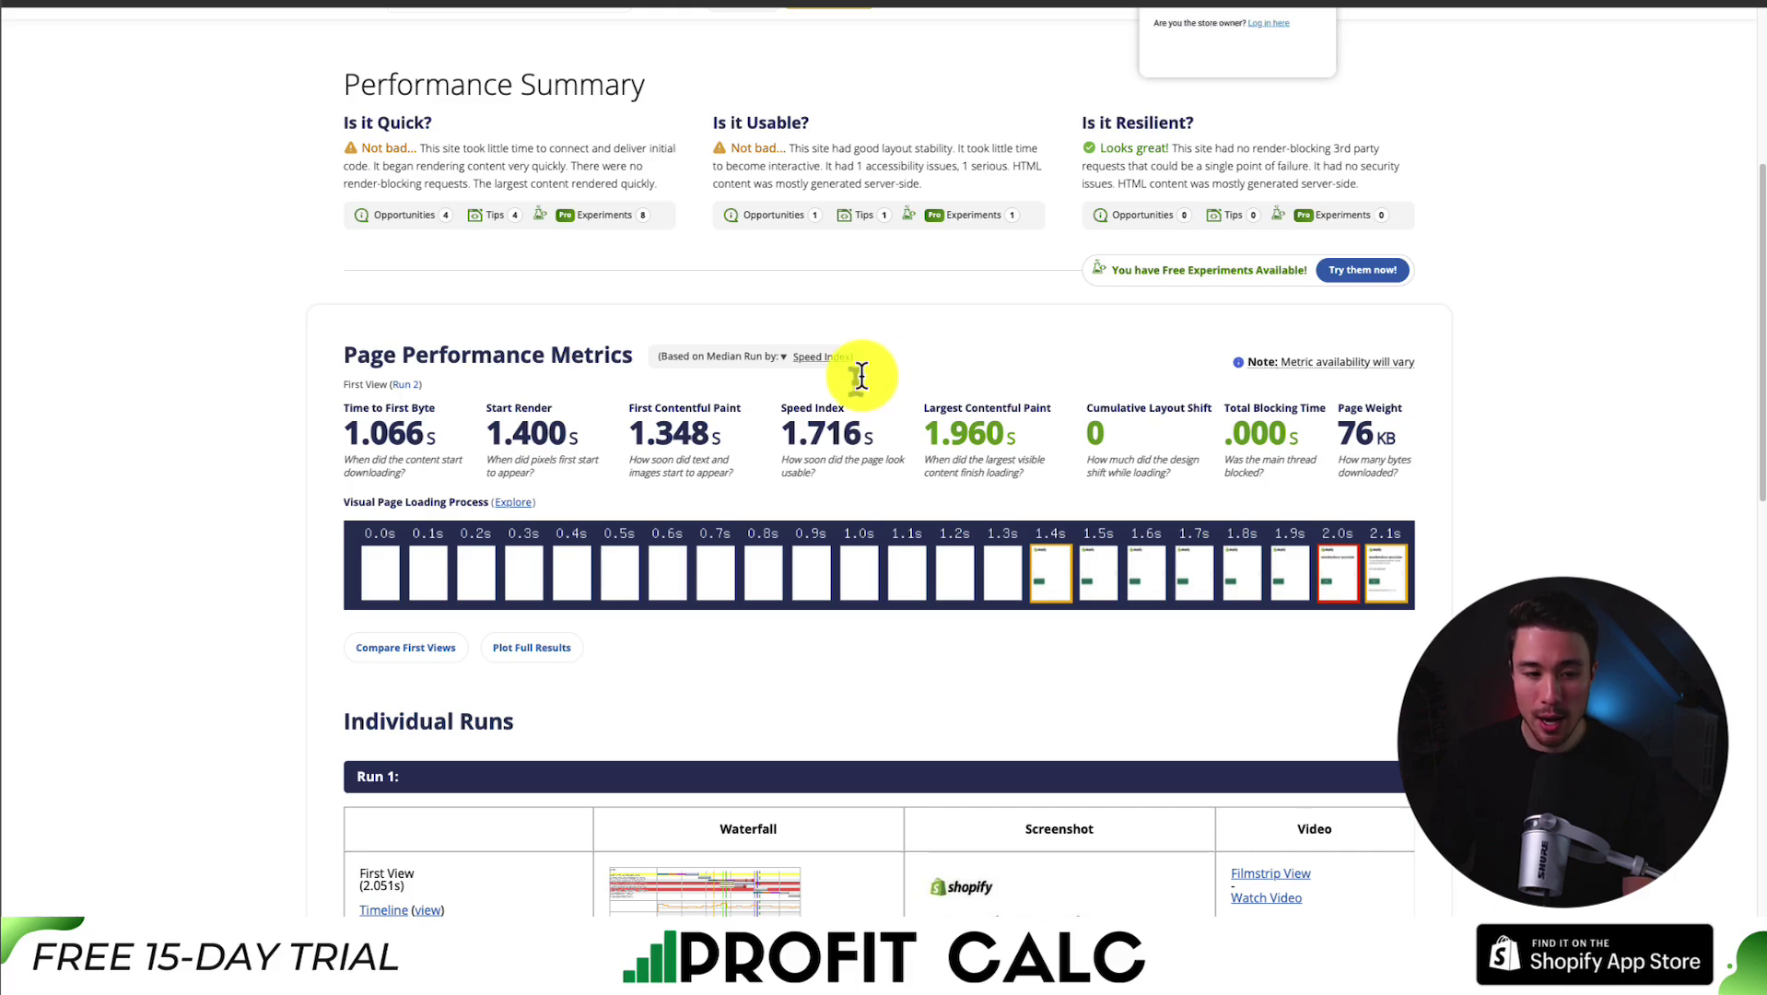
pyautogui.moveTo(347, 433); pyautogui.dragTo(457, 456)
pyautogui.click(346, 454)
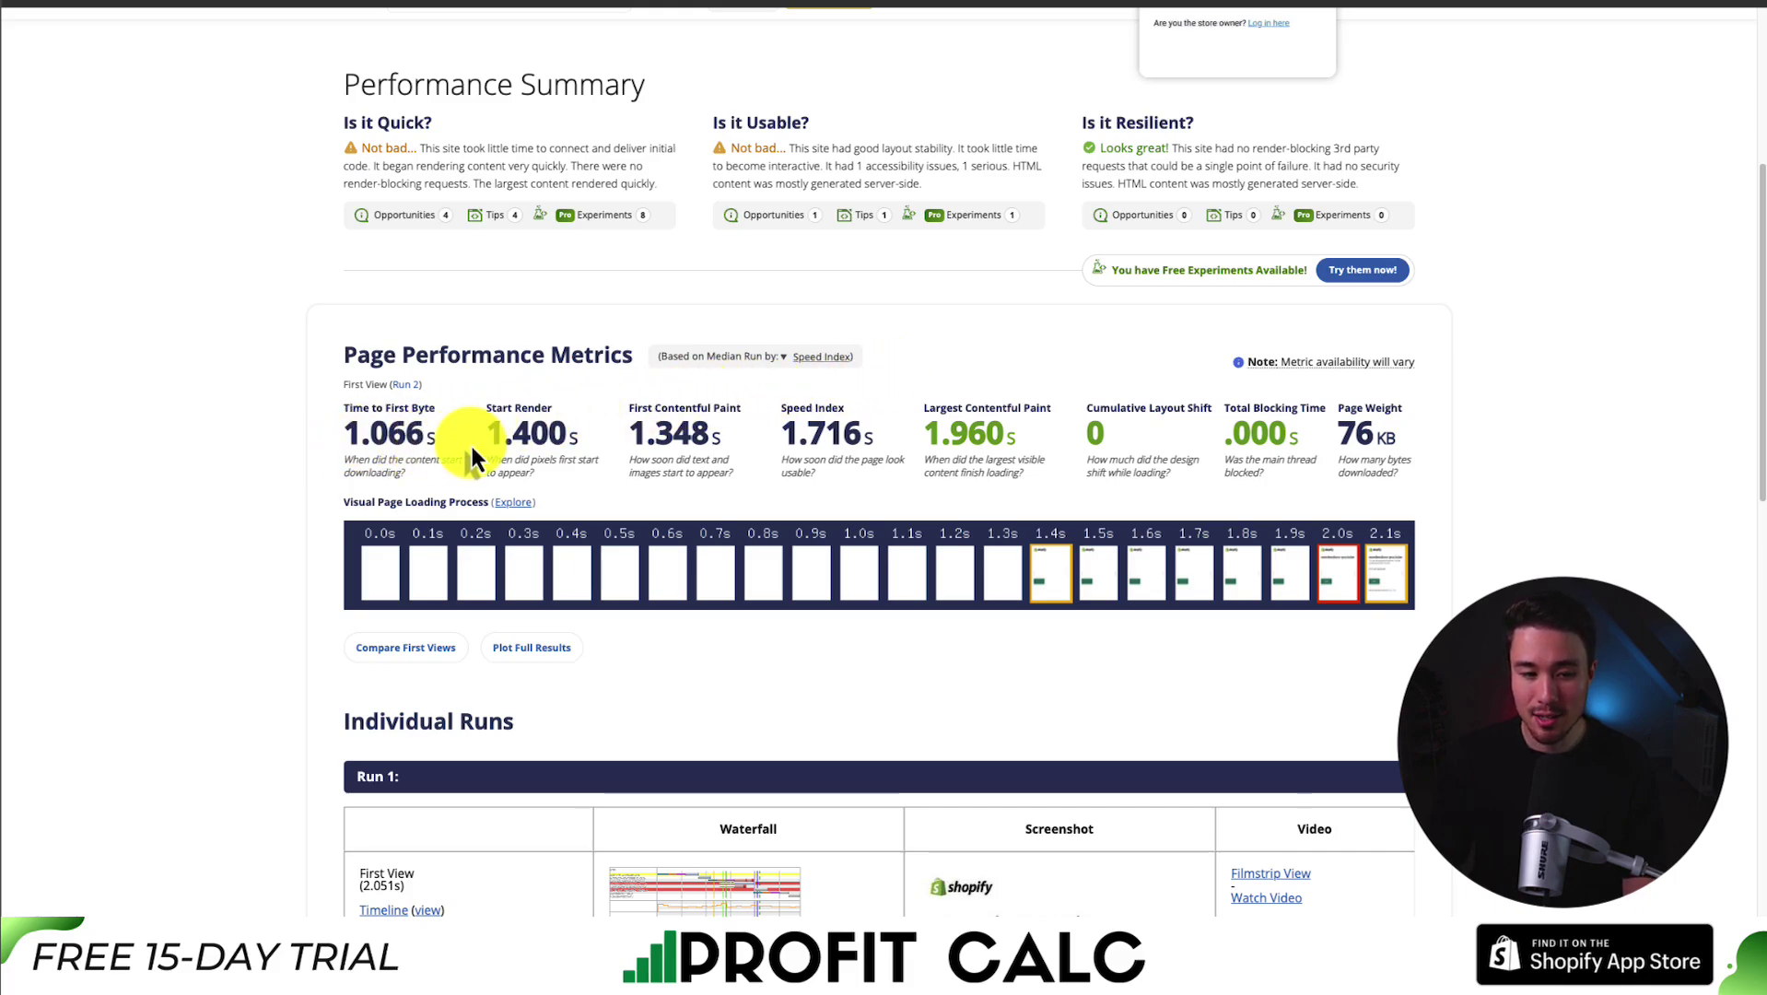
pyautogui.moveTo(922, 435); pyautogui.dragTo(1010, 433)
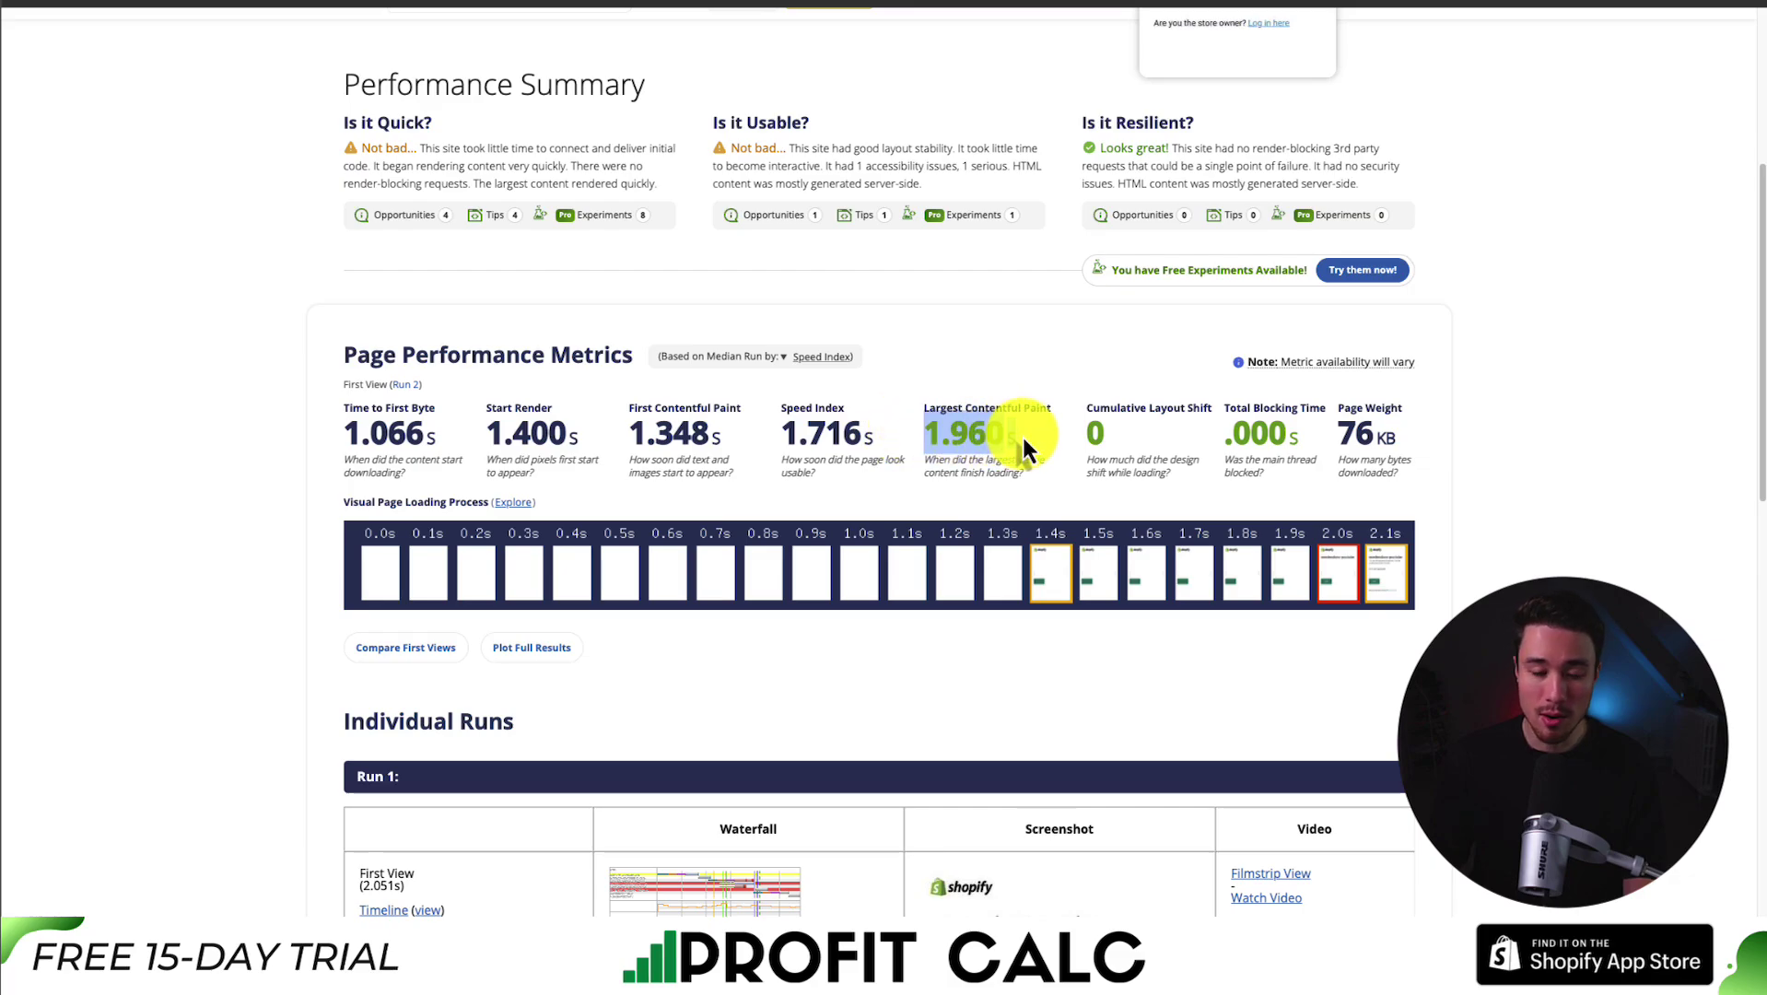
pyautogui.click(1000, 426)
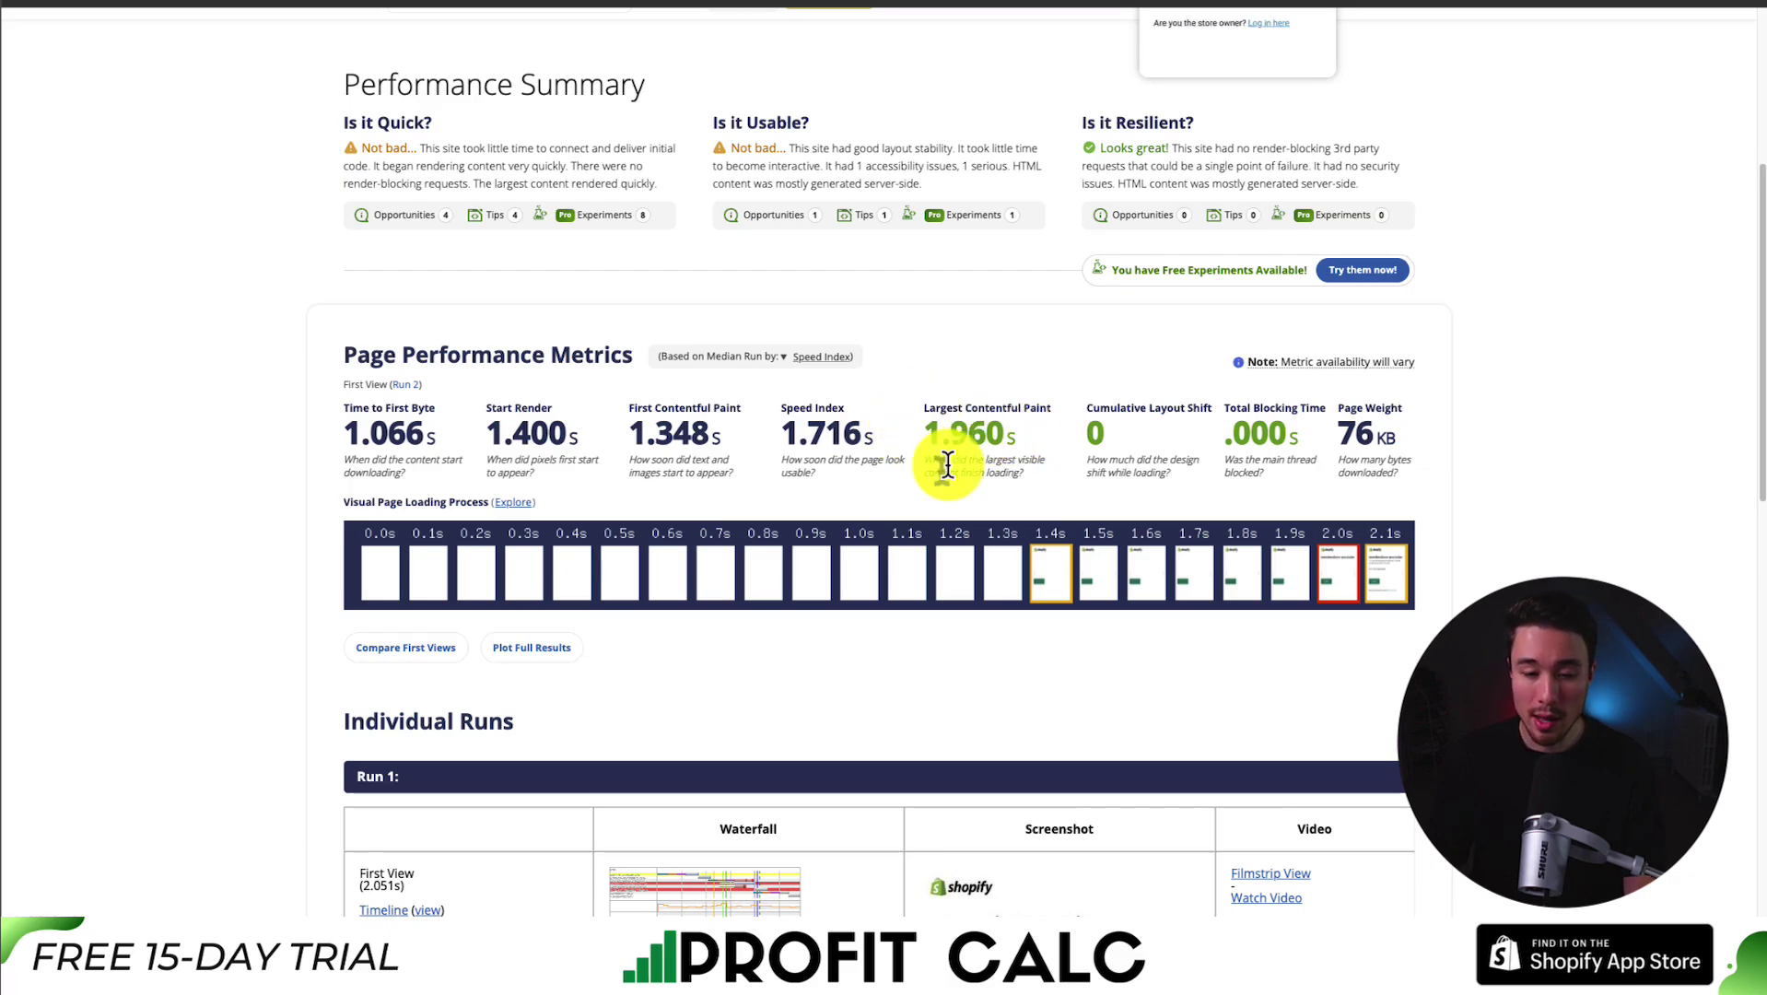
pyautogui.moveTo(949, 461); pyautogui.dragTo(1018, 473)
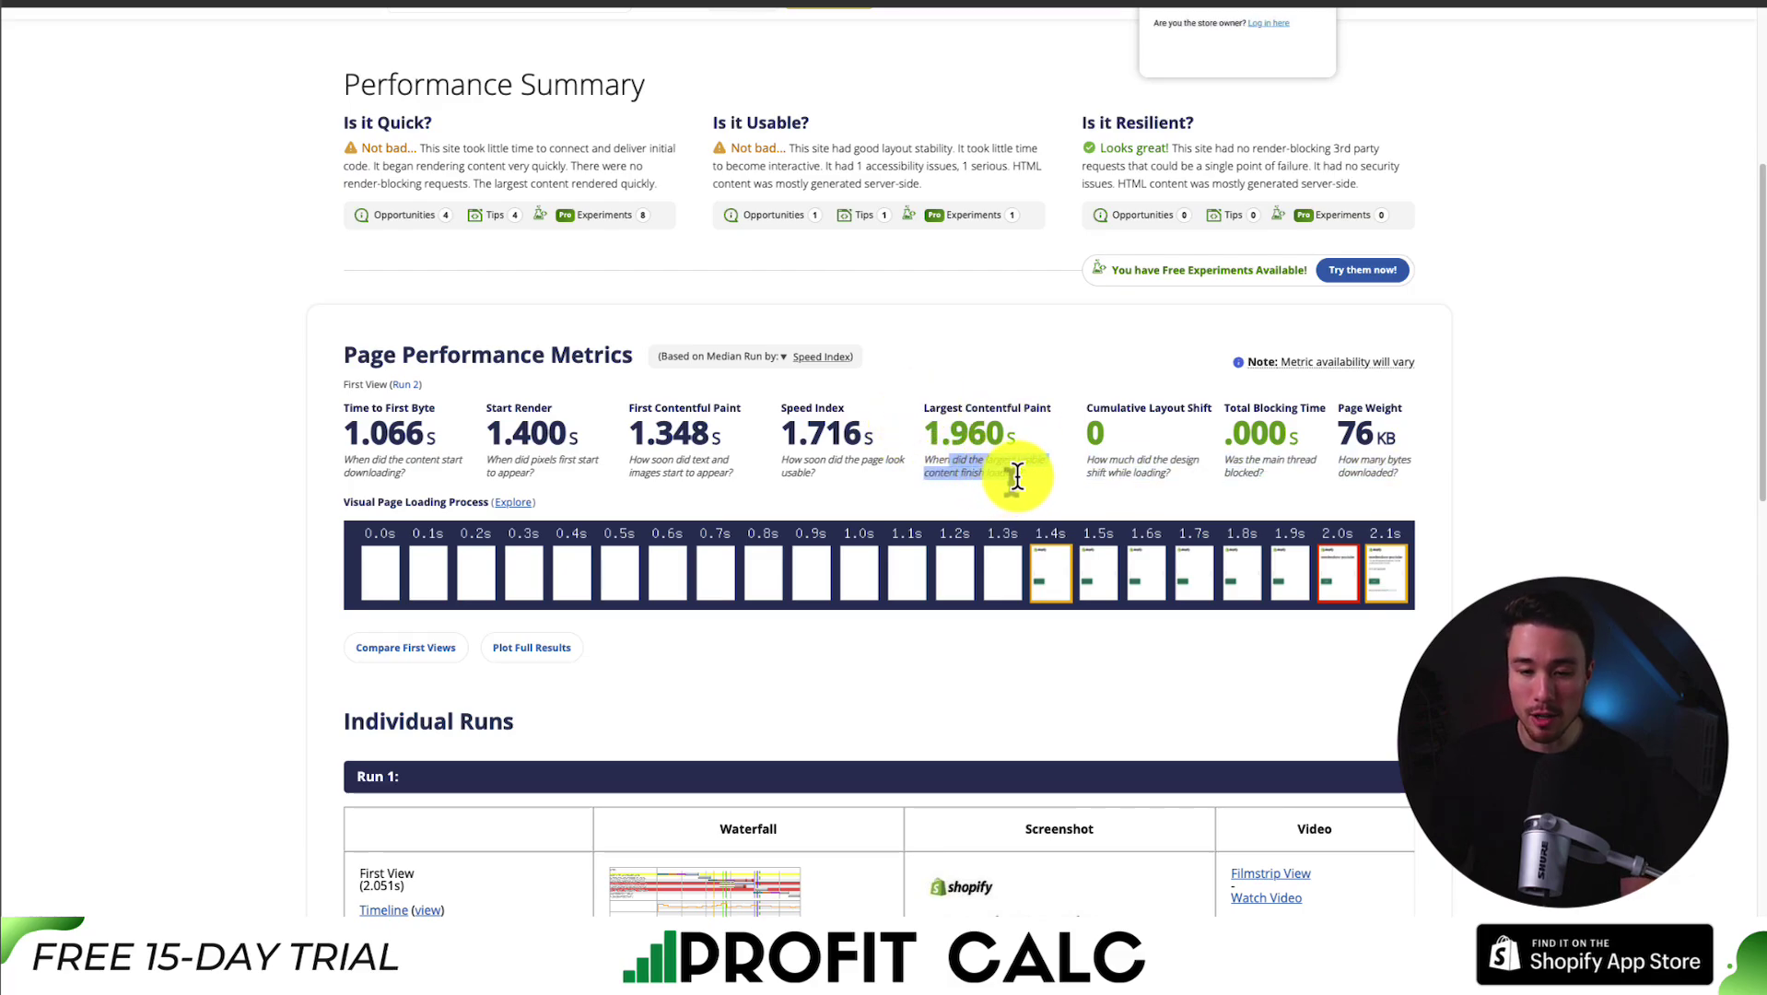
# Scroll down to the Individual Runs section showing Run 1 and Run 2.
pyautogui.scroll(-6, 829, 475)
pyautogui.scroll(-5, 720, 474)
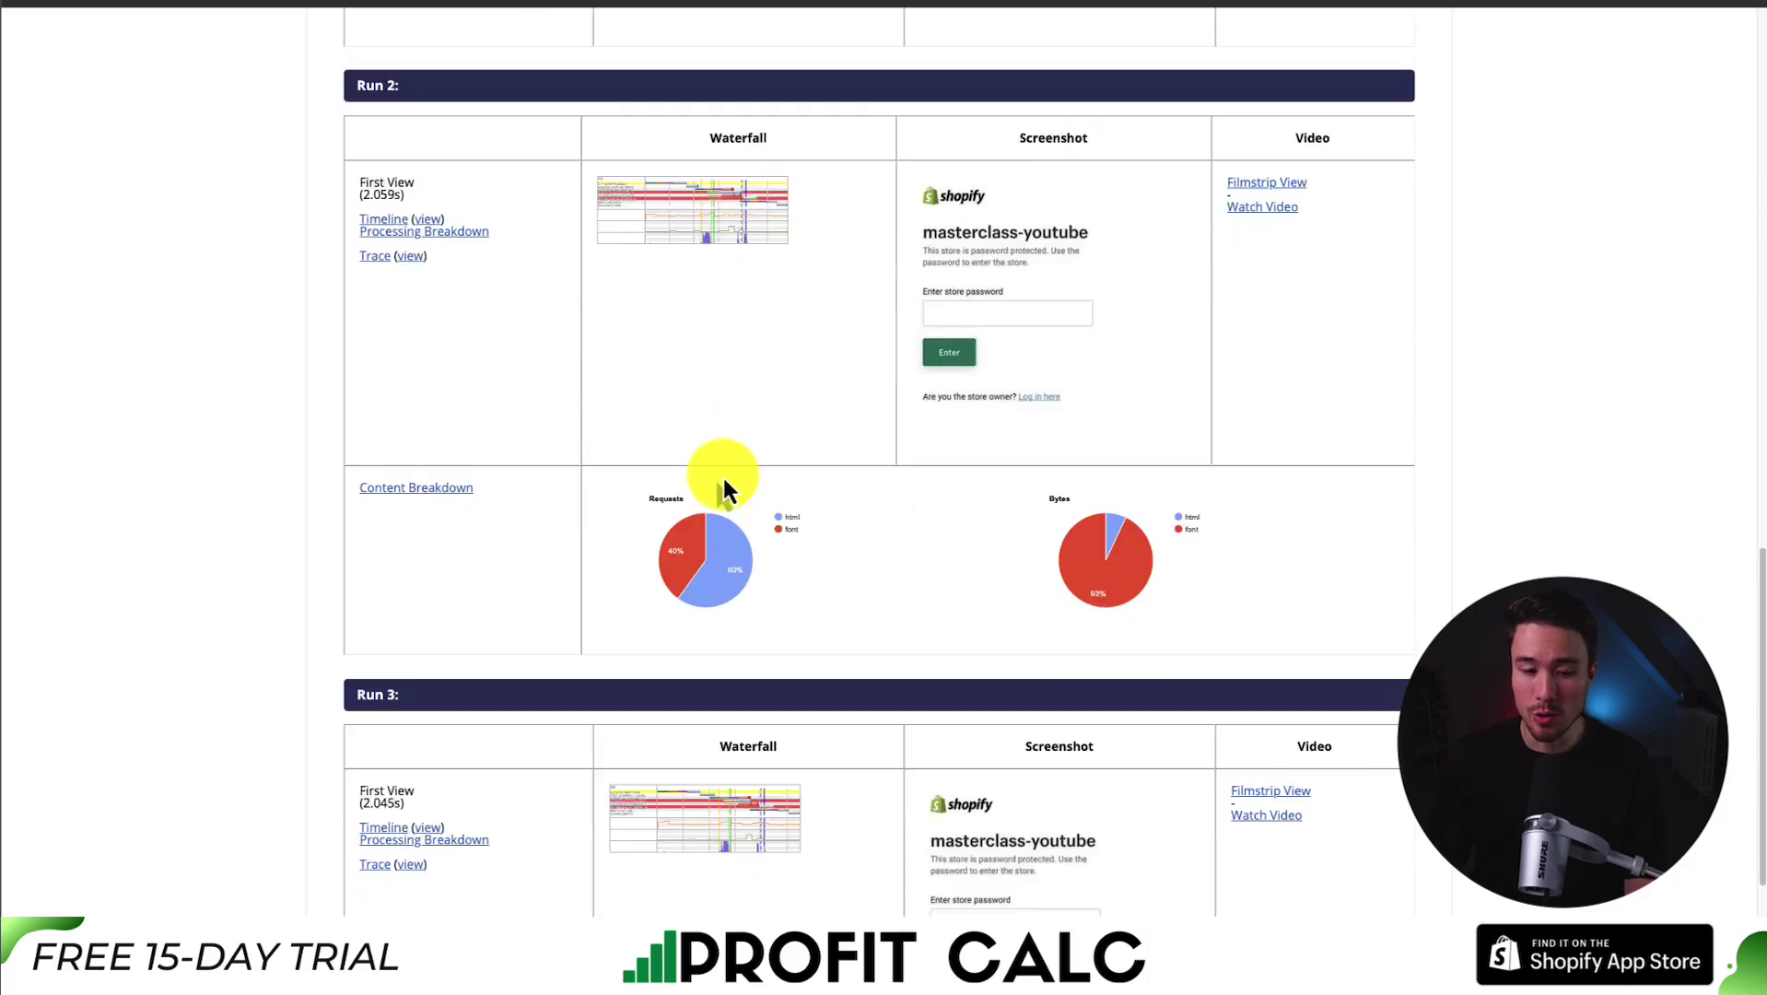
pyautogui.scroll(-1, 936, 547)
pyautogui.scroll(-3, 936, 546)
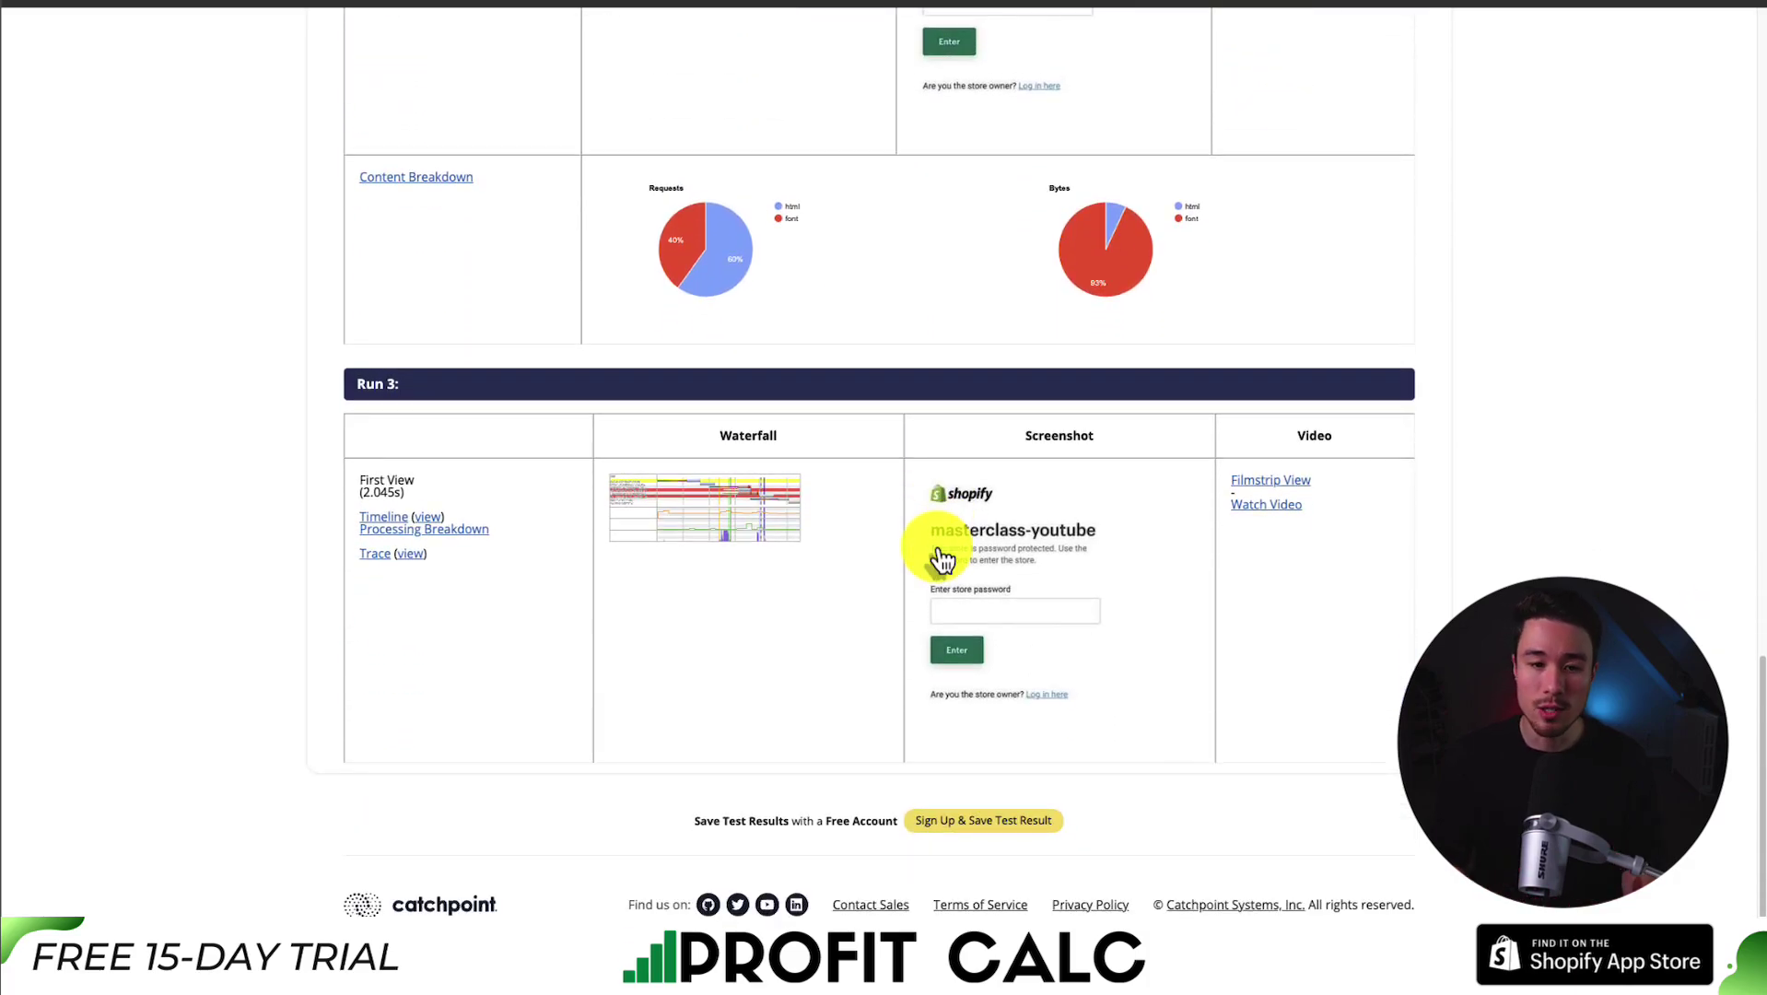
pyautogui.scroll(6, 941, 557)
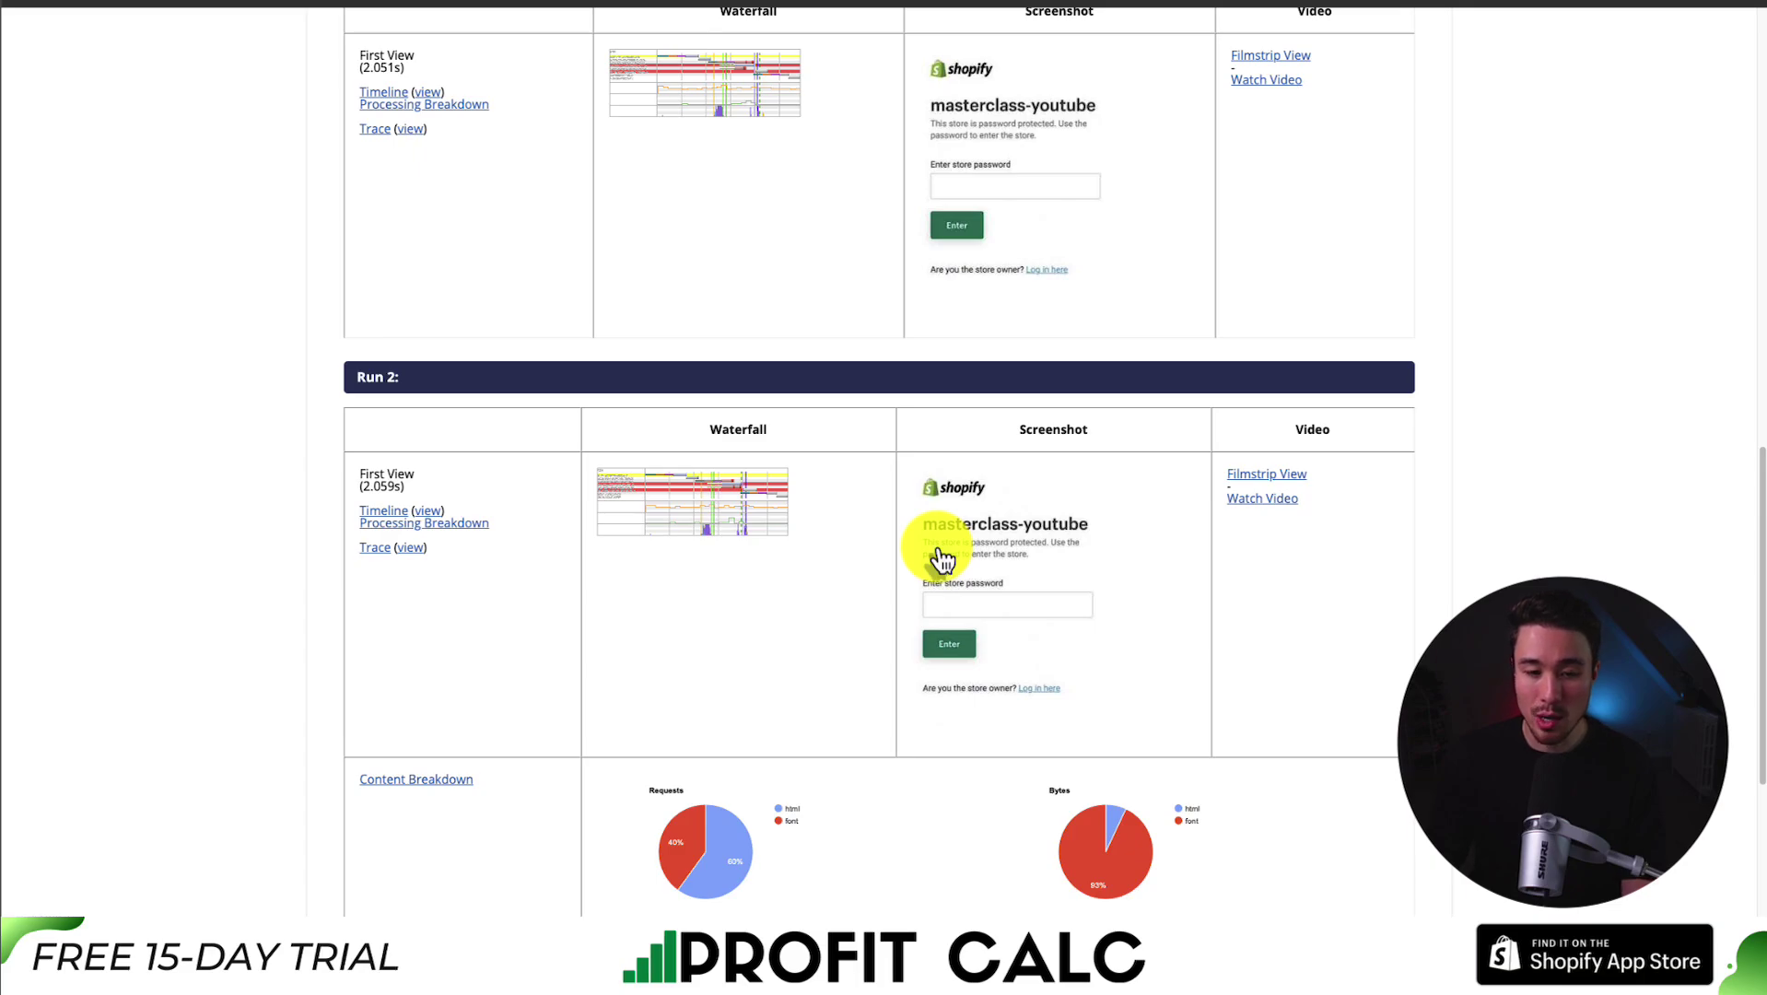
# Open Run 2's Requests Details and scroll to its eight-request Waterfall View.
pyautogui.click(643, 518)
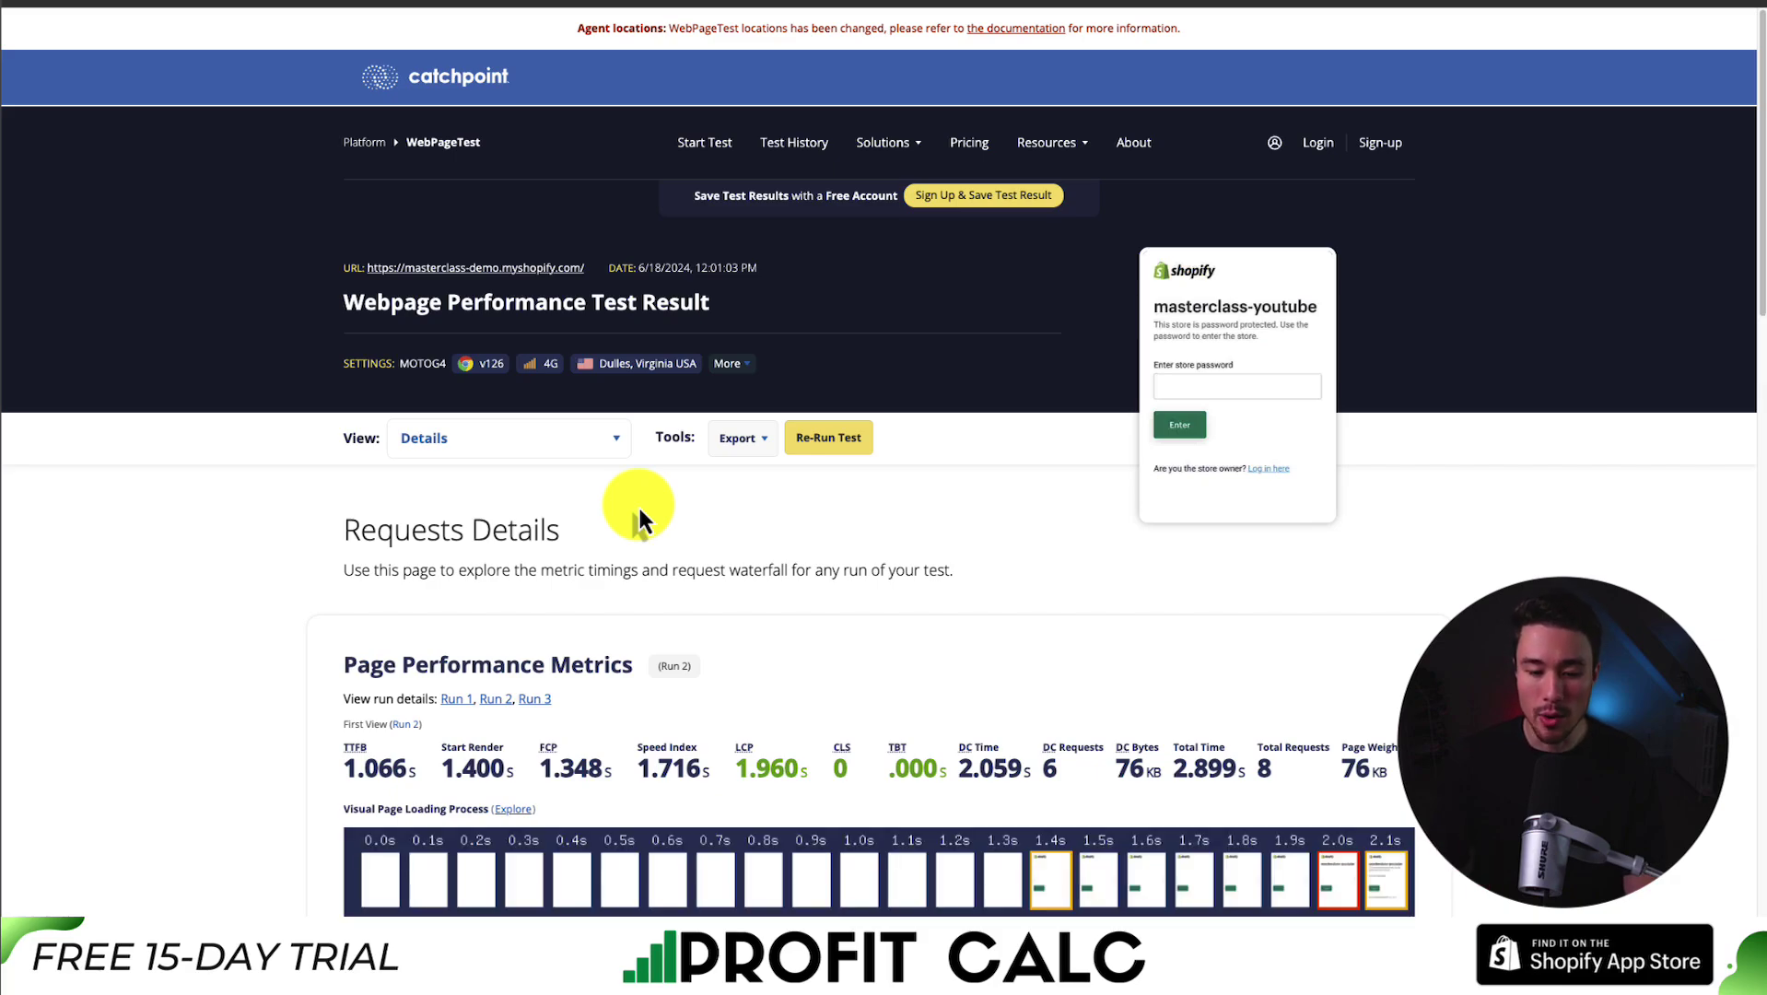
pyautogui.scroll(-10, 638, 518)
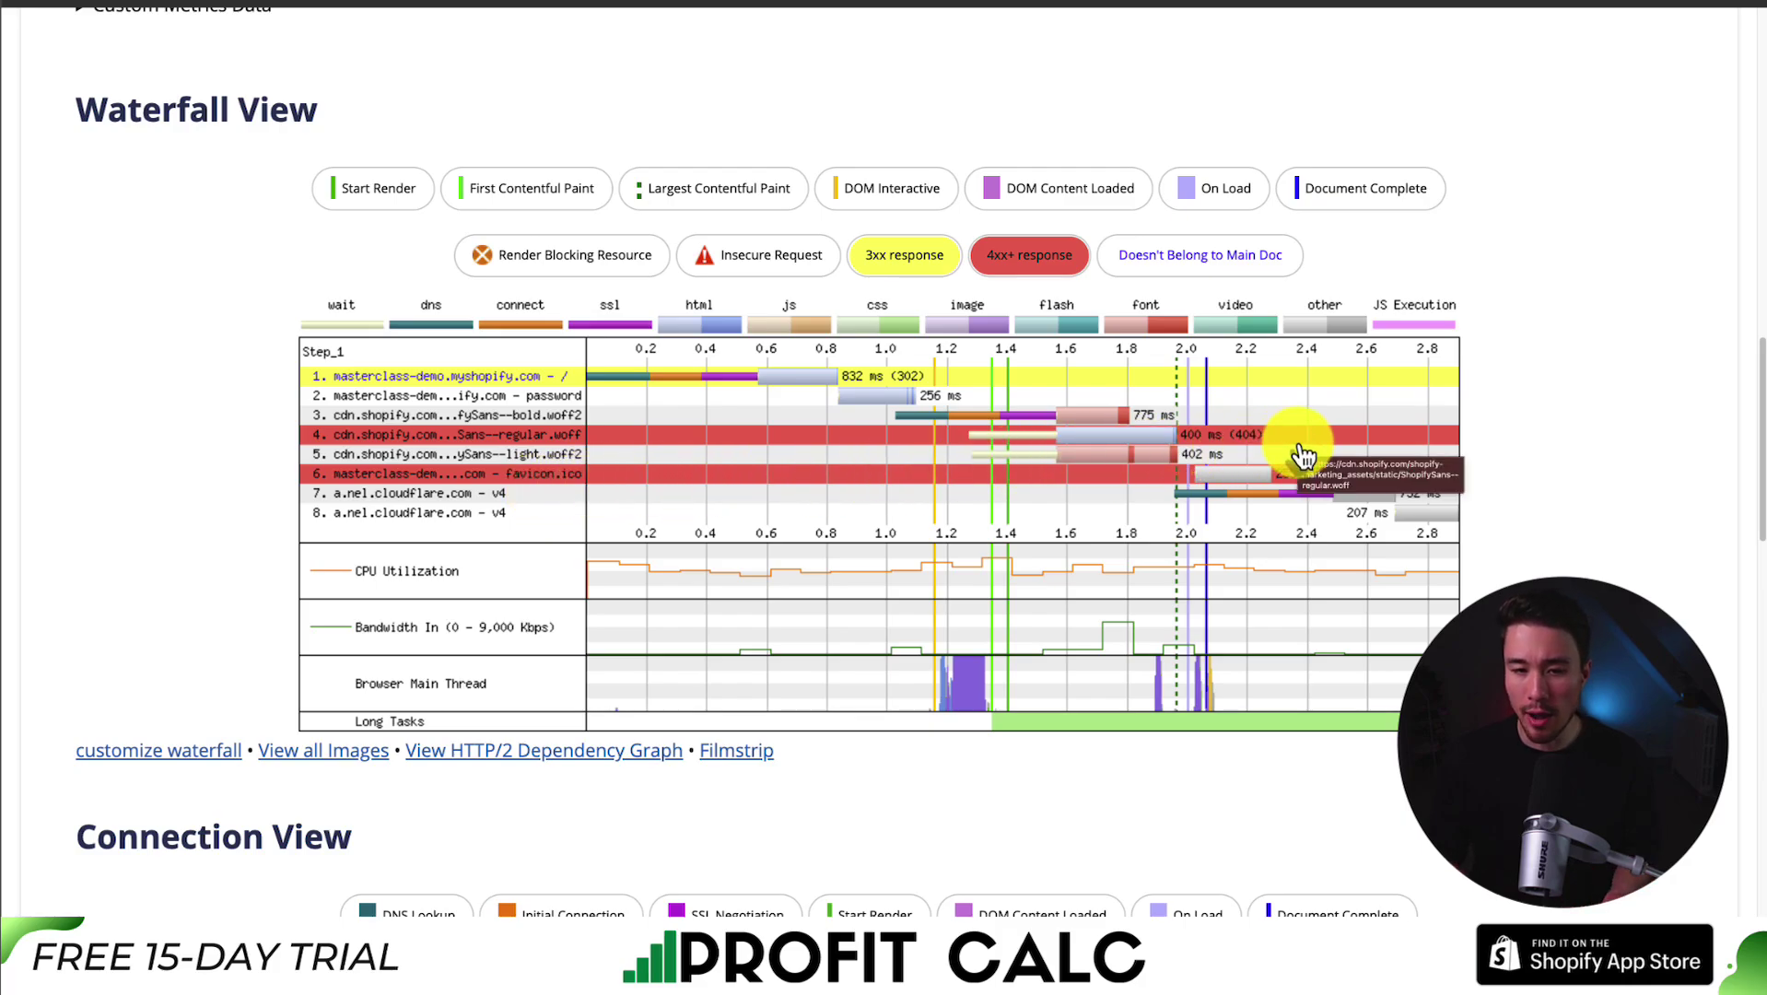
pyautogui.scroll(1, 344, 447)
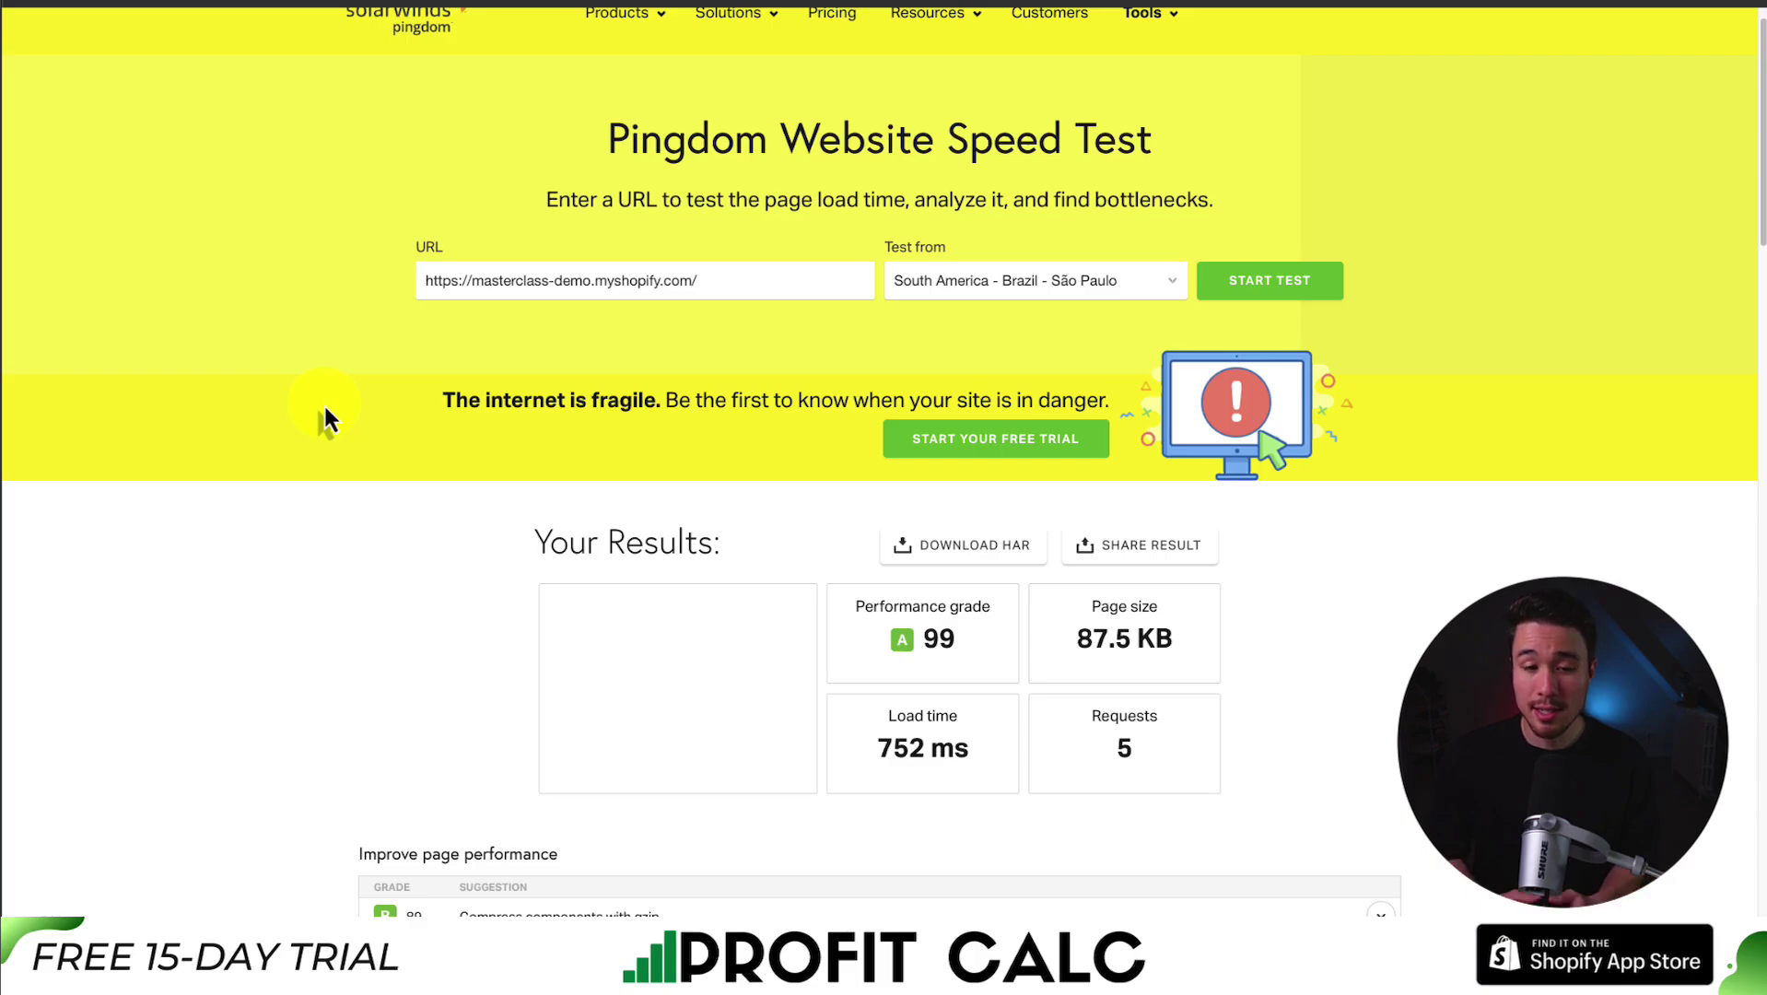
# Highlight Pingdom's performance grade of 99 and the 752 ms load time.
pyautogui.scroll(-2, 426, 438)
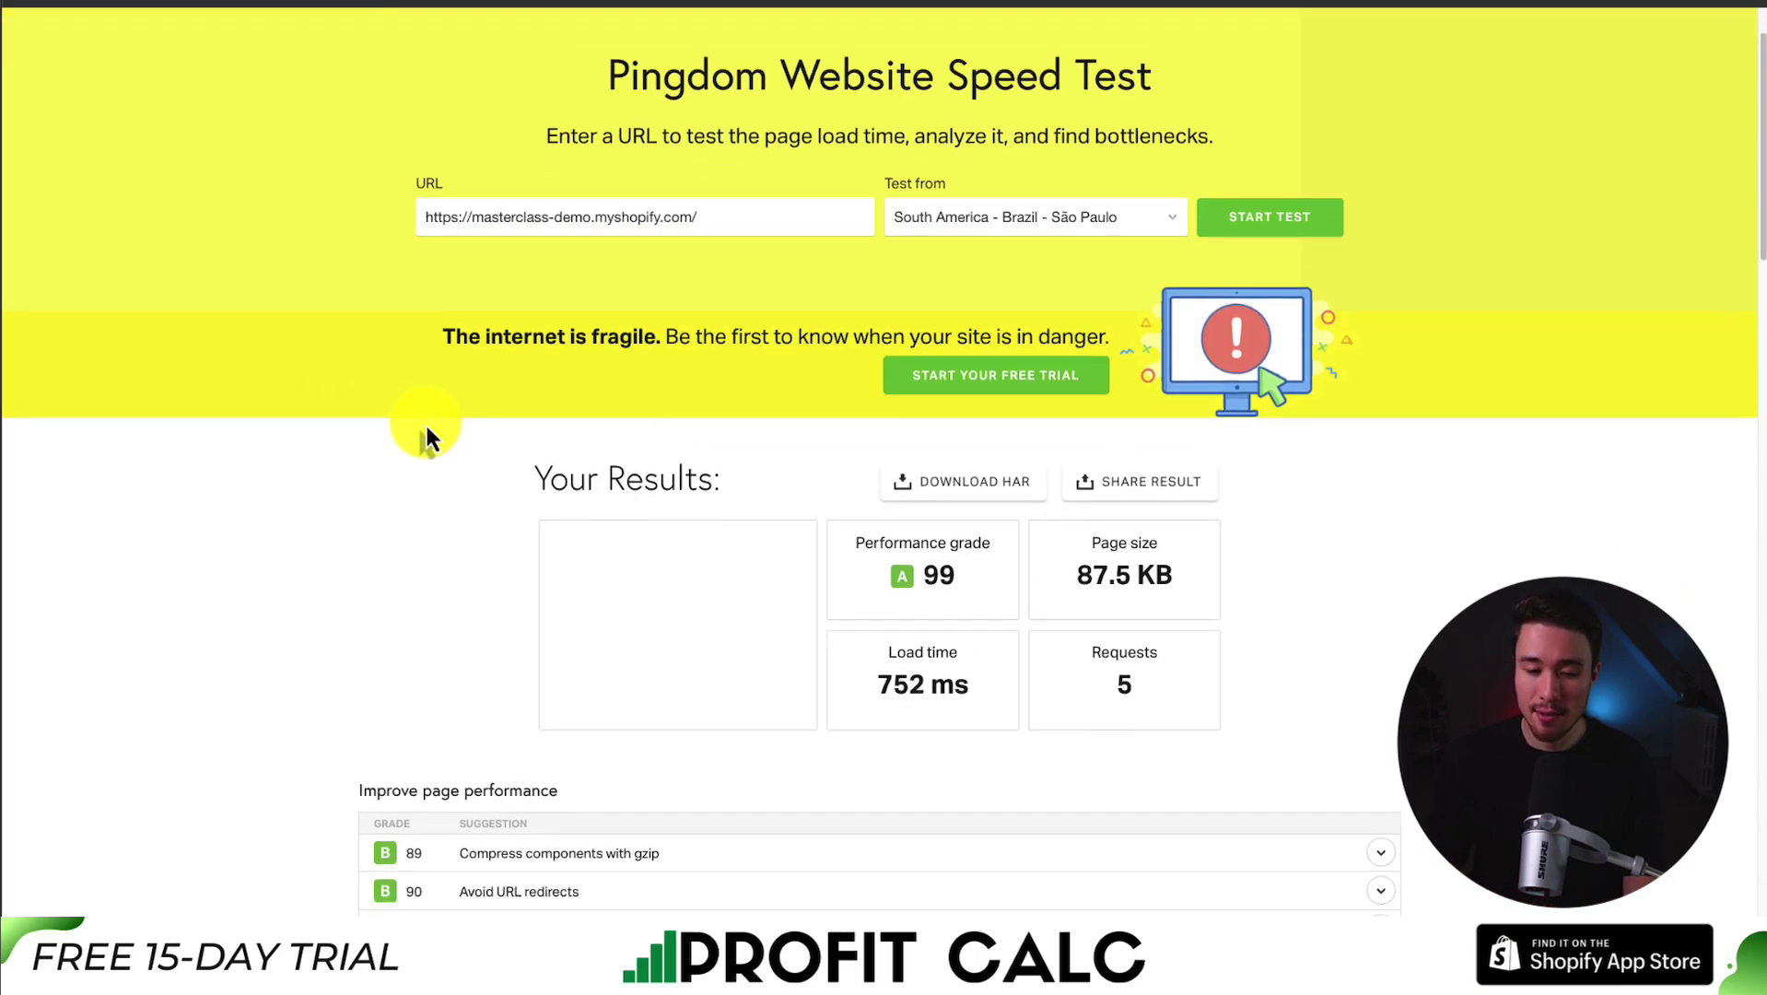
pyautogui.doubleClick(926, 518)
pyautogui.scroll(-3, 963, 522)
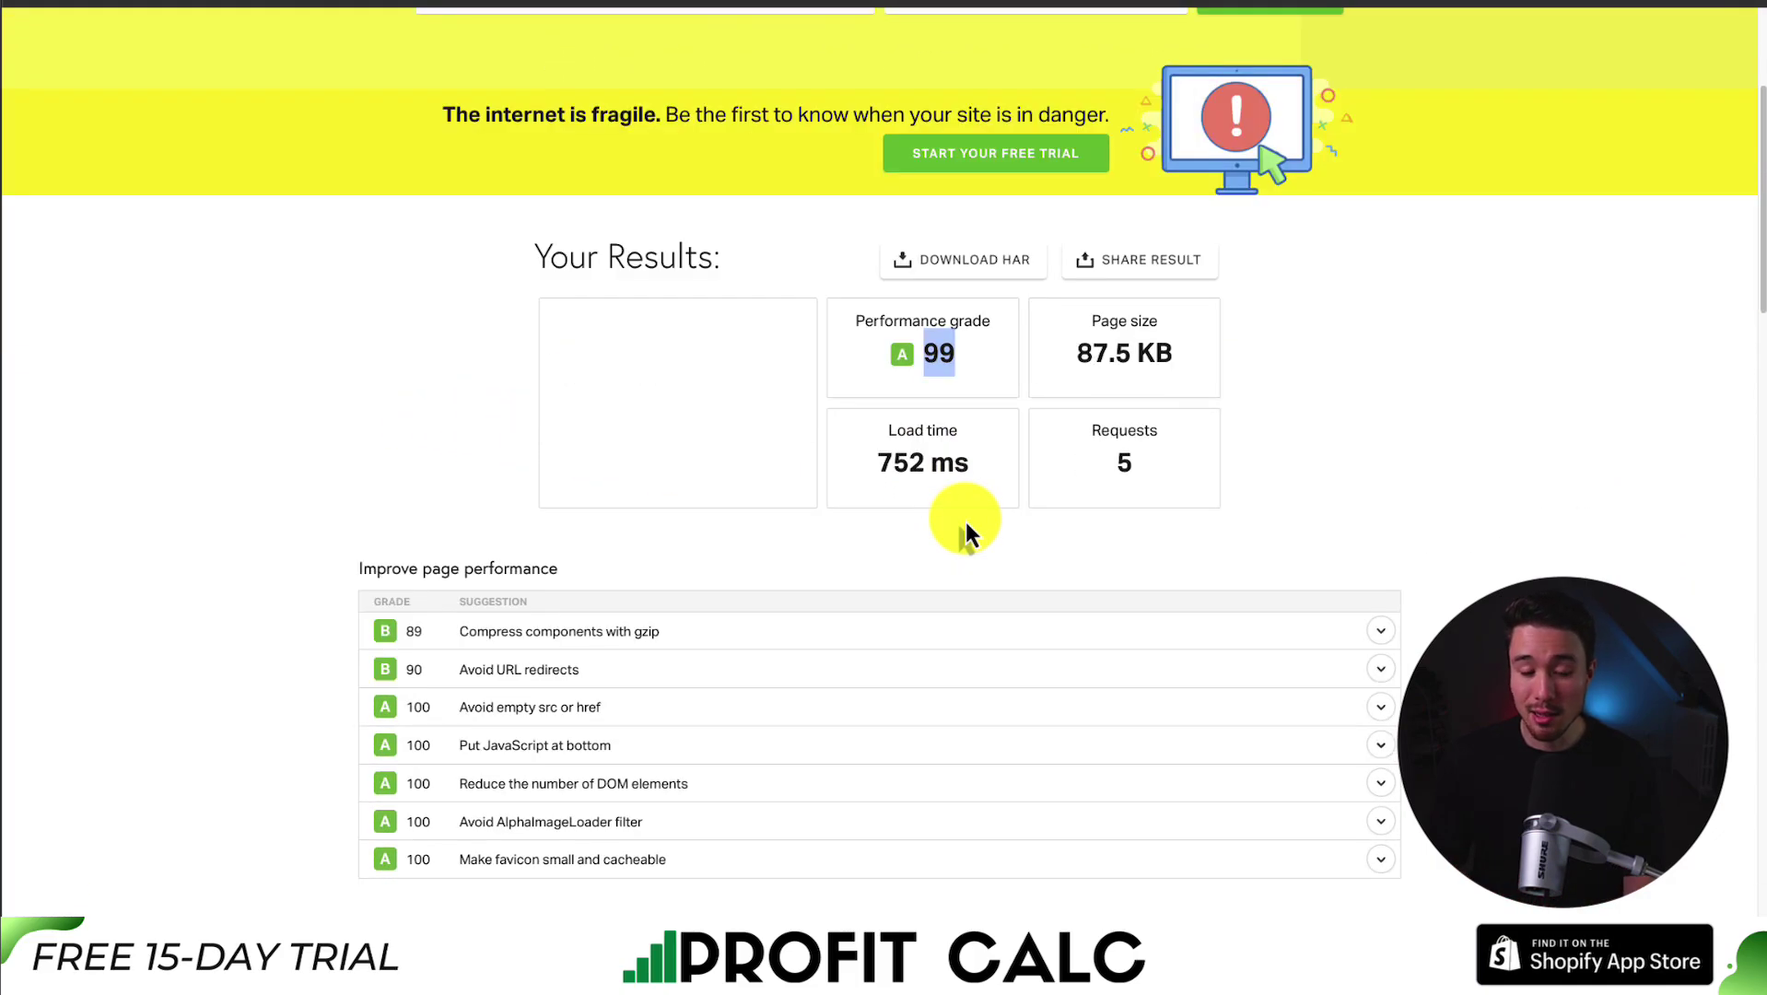
pyautogui.doubleClick(932, 464)
pyautogui.scroll(-7, 922, 465)
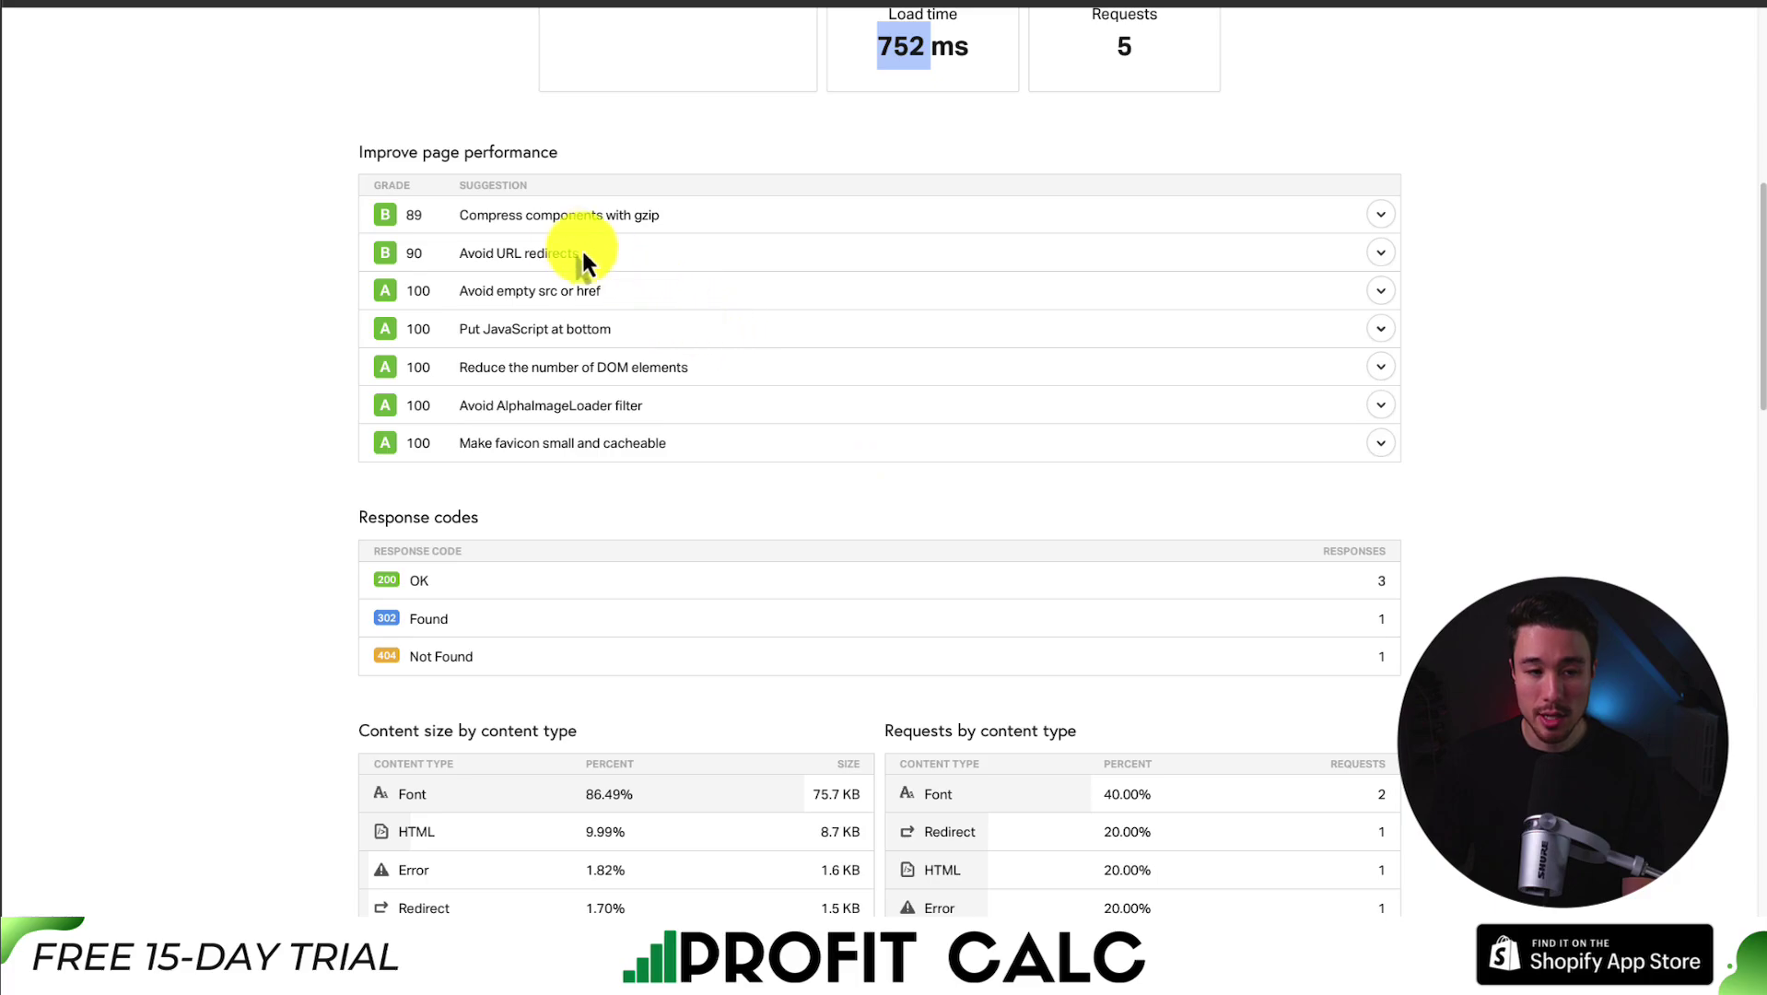
# Expand the Avoid empty src or href and Make favicon small and cacheable suggestions.
pyautogui.click(662, 226)
pyautogui.click(662, 226)
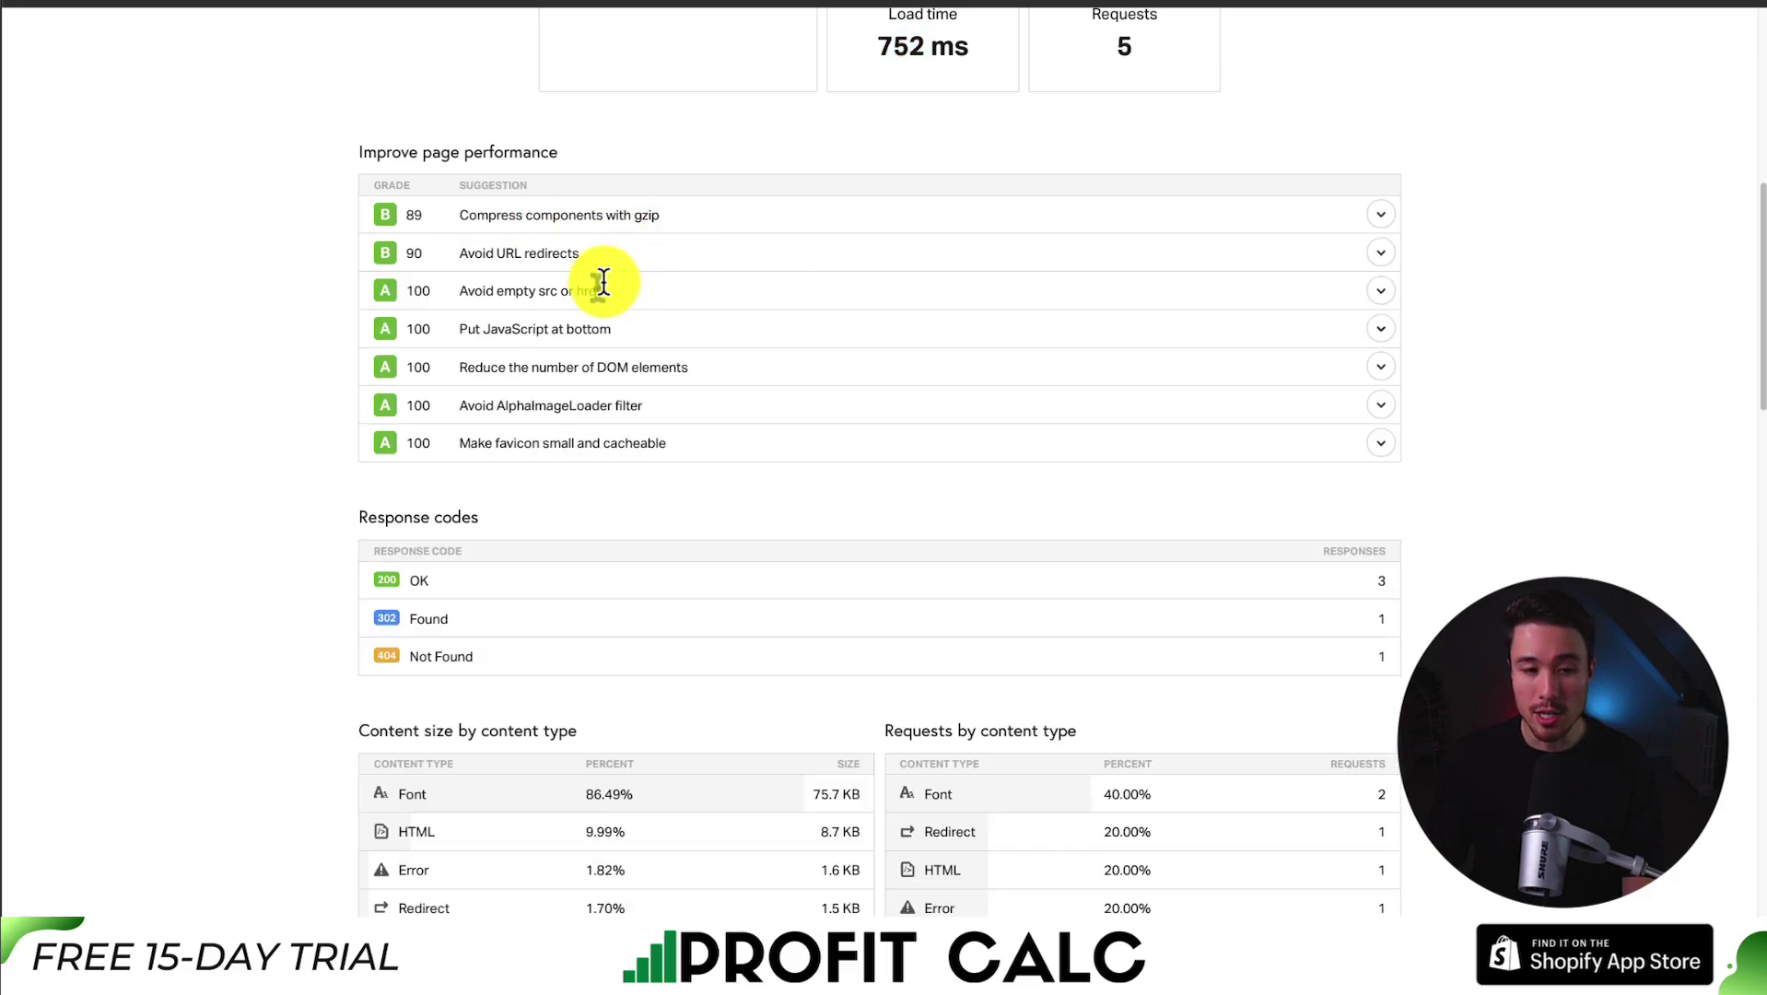
pyautogui.click(521, 294)
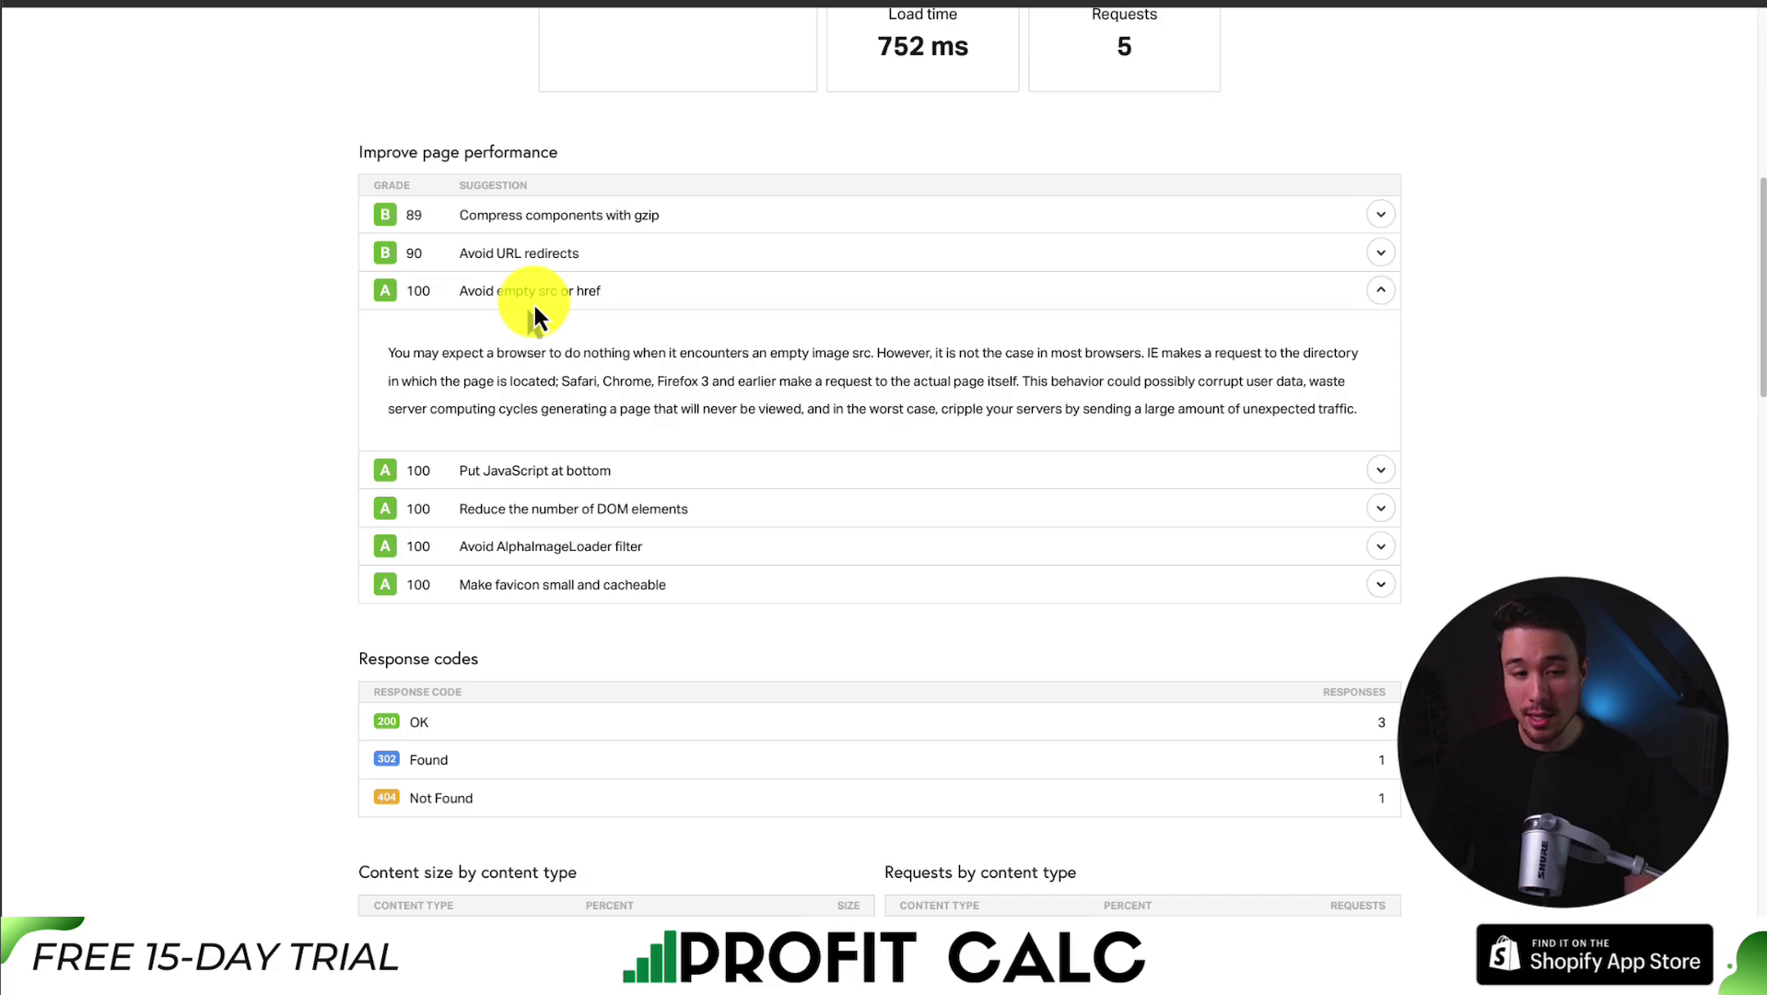
pyautogui.scroll(-1, 534, 350)
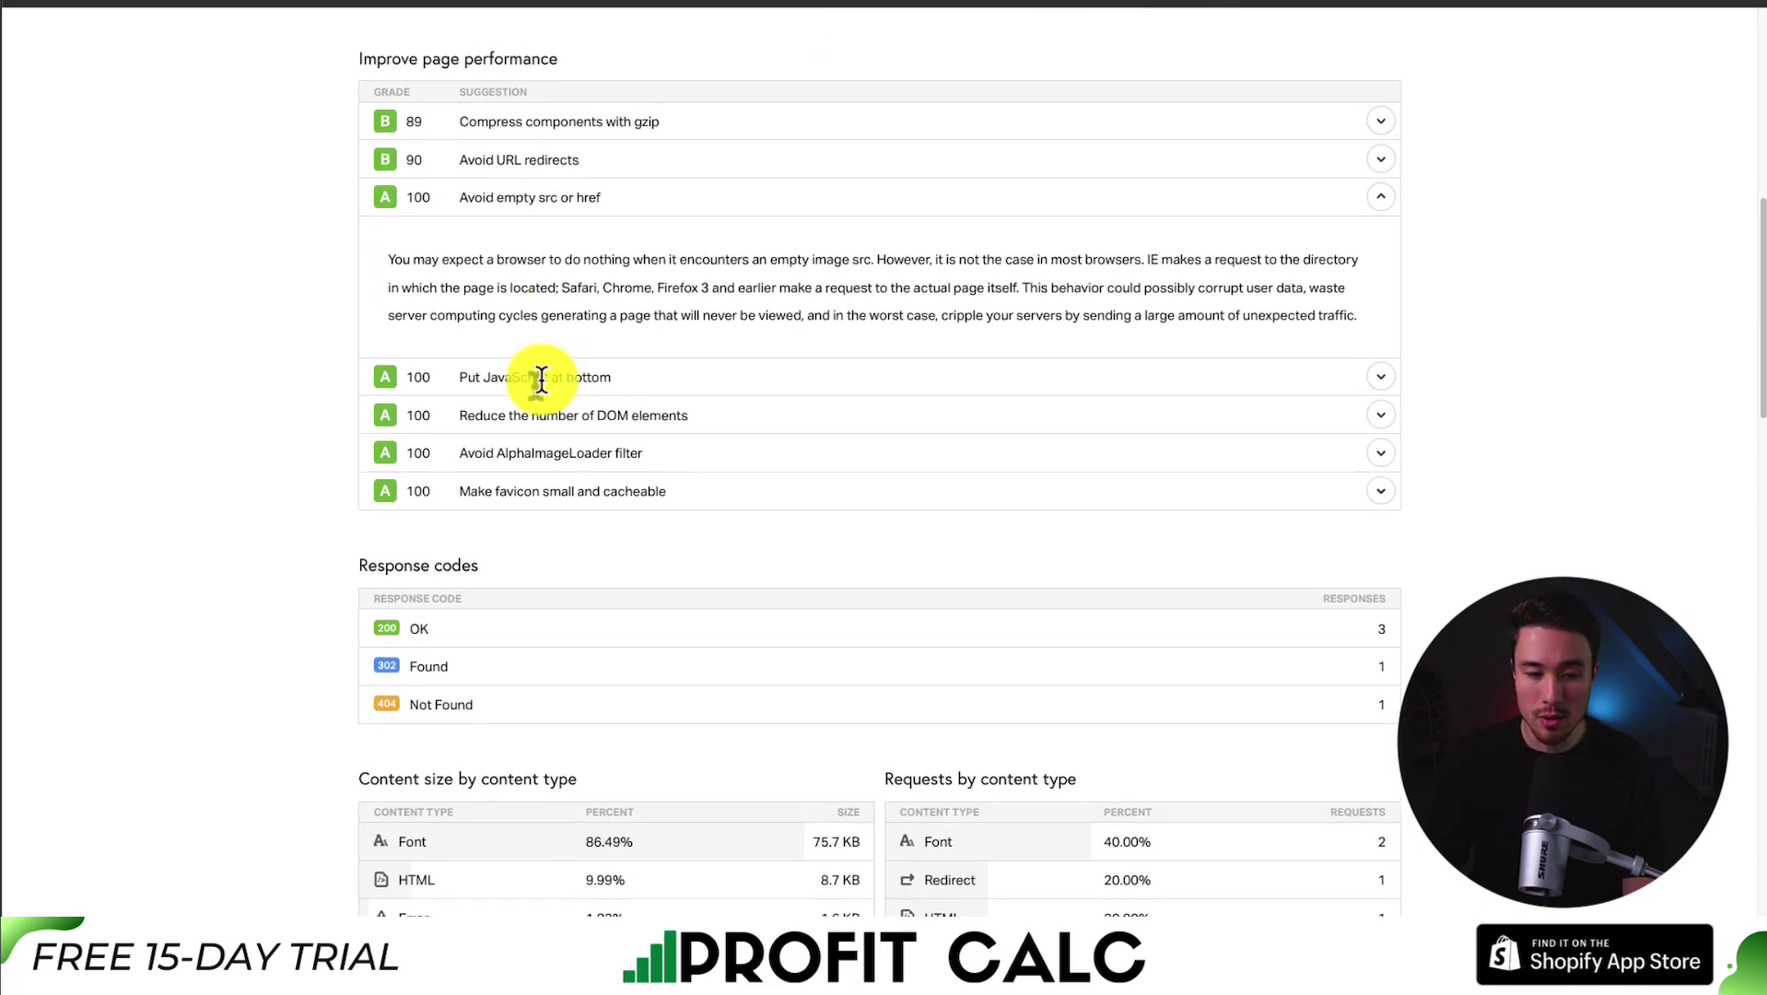
pyautogui.click(554, 479)
# Scroll to the File requests breakdown and highlight the HTML share of content size.
pyautogui.scroll(-6, 341, 535)
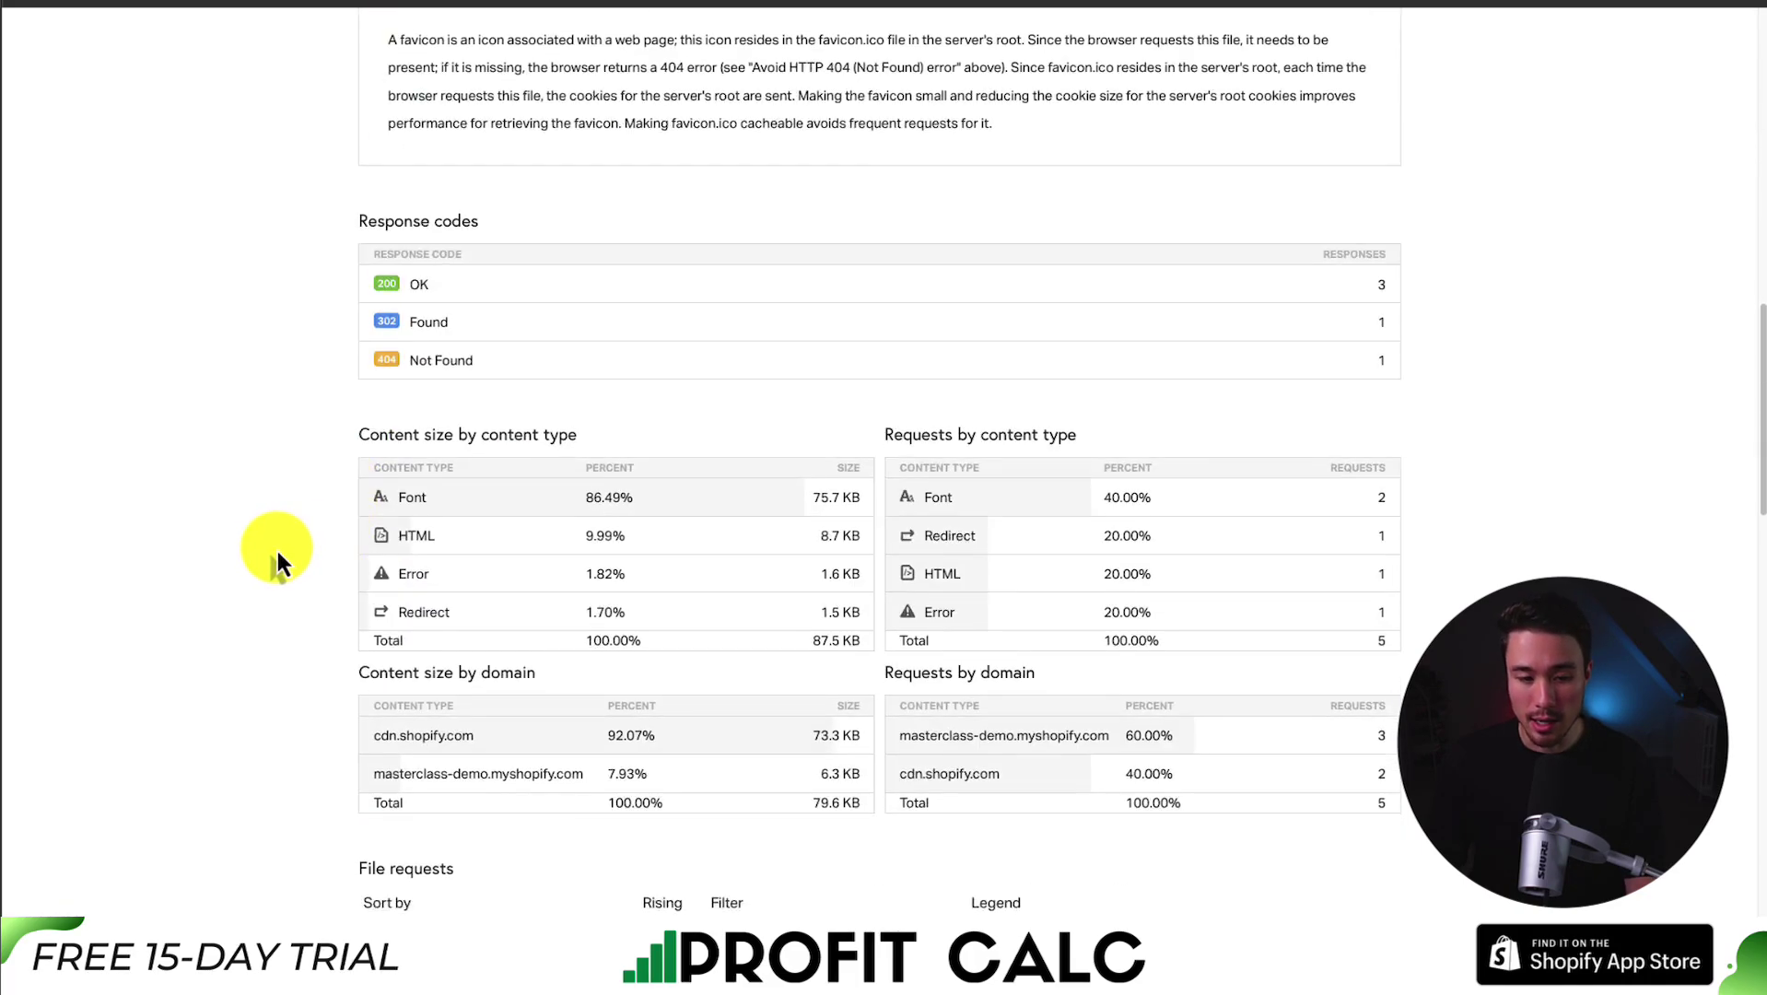
pyautogui.scroll(-2, 277, 553)
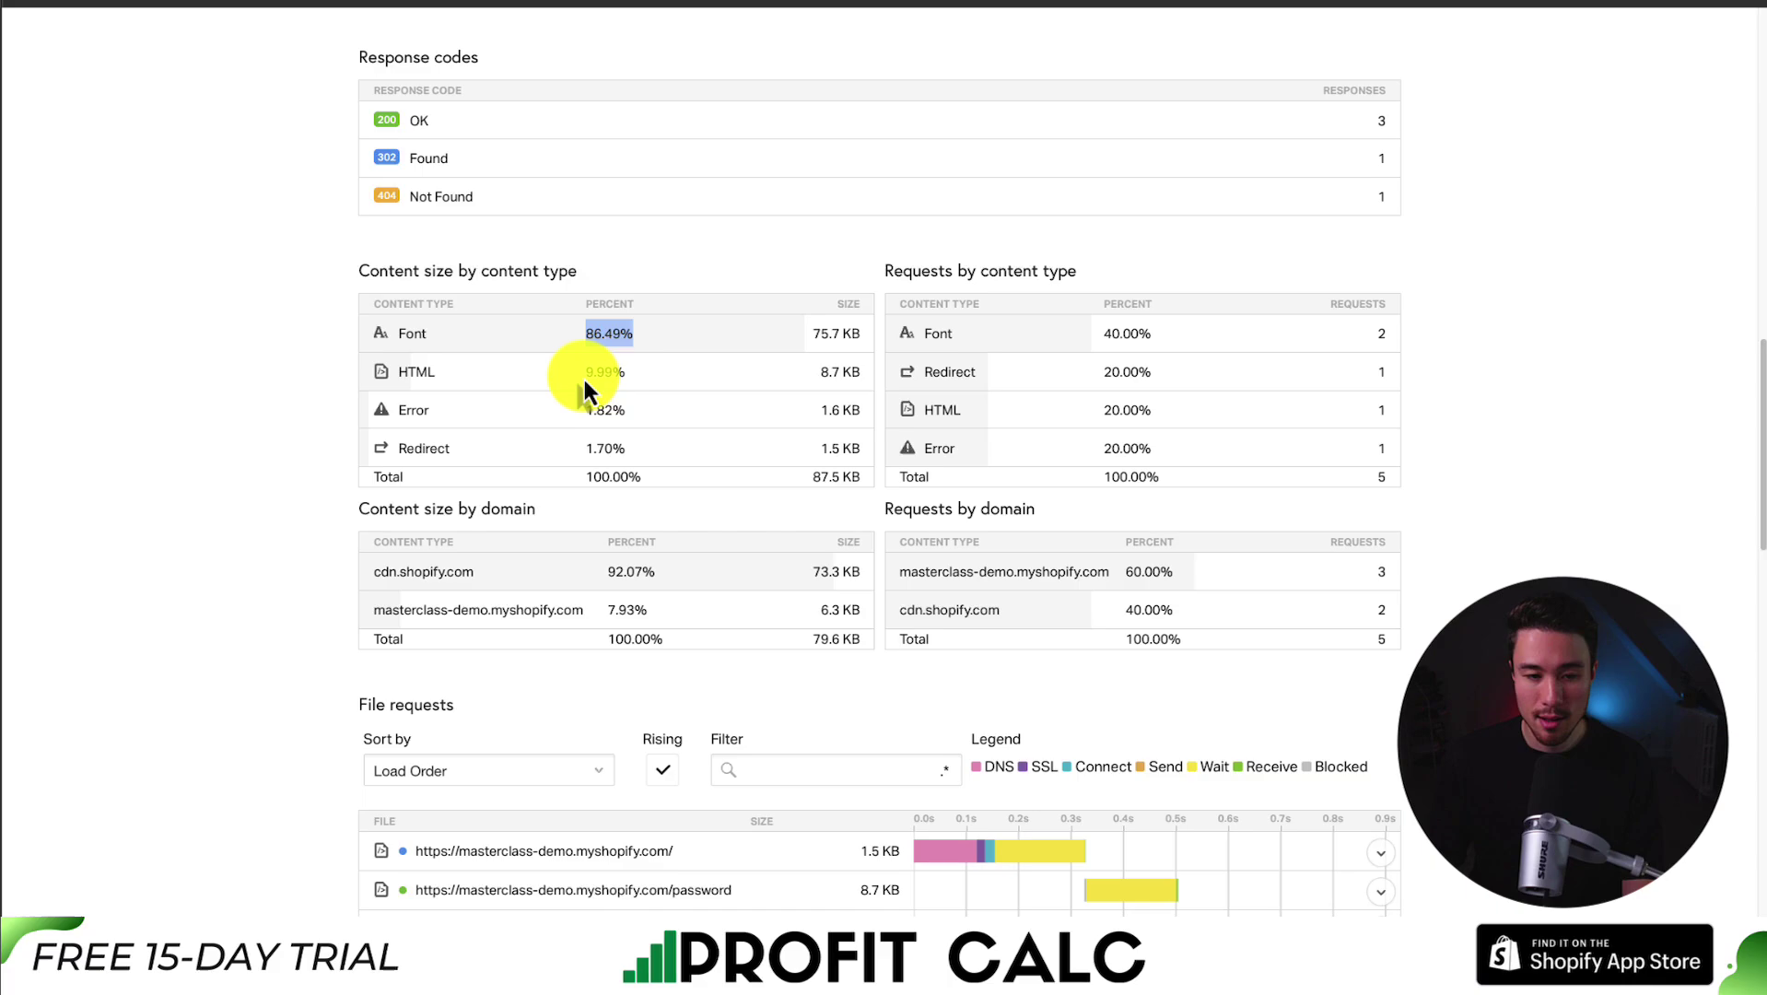
pyautogui.moveTo(579, 383); pyautogui.dragTo(654, 384)
pyautogui.scroll(-5, 653, 384)
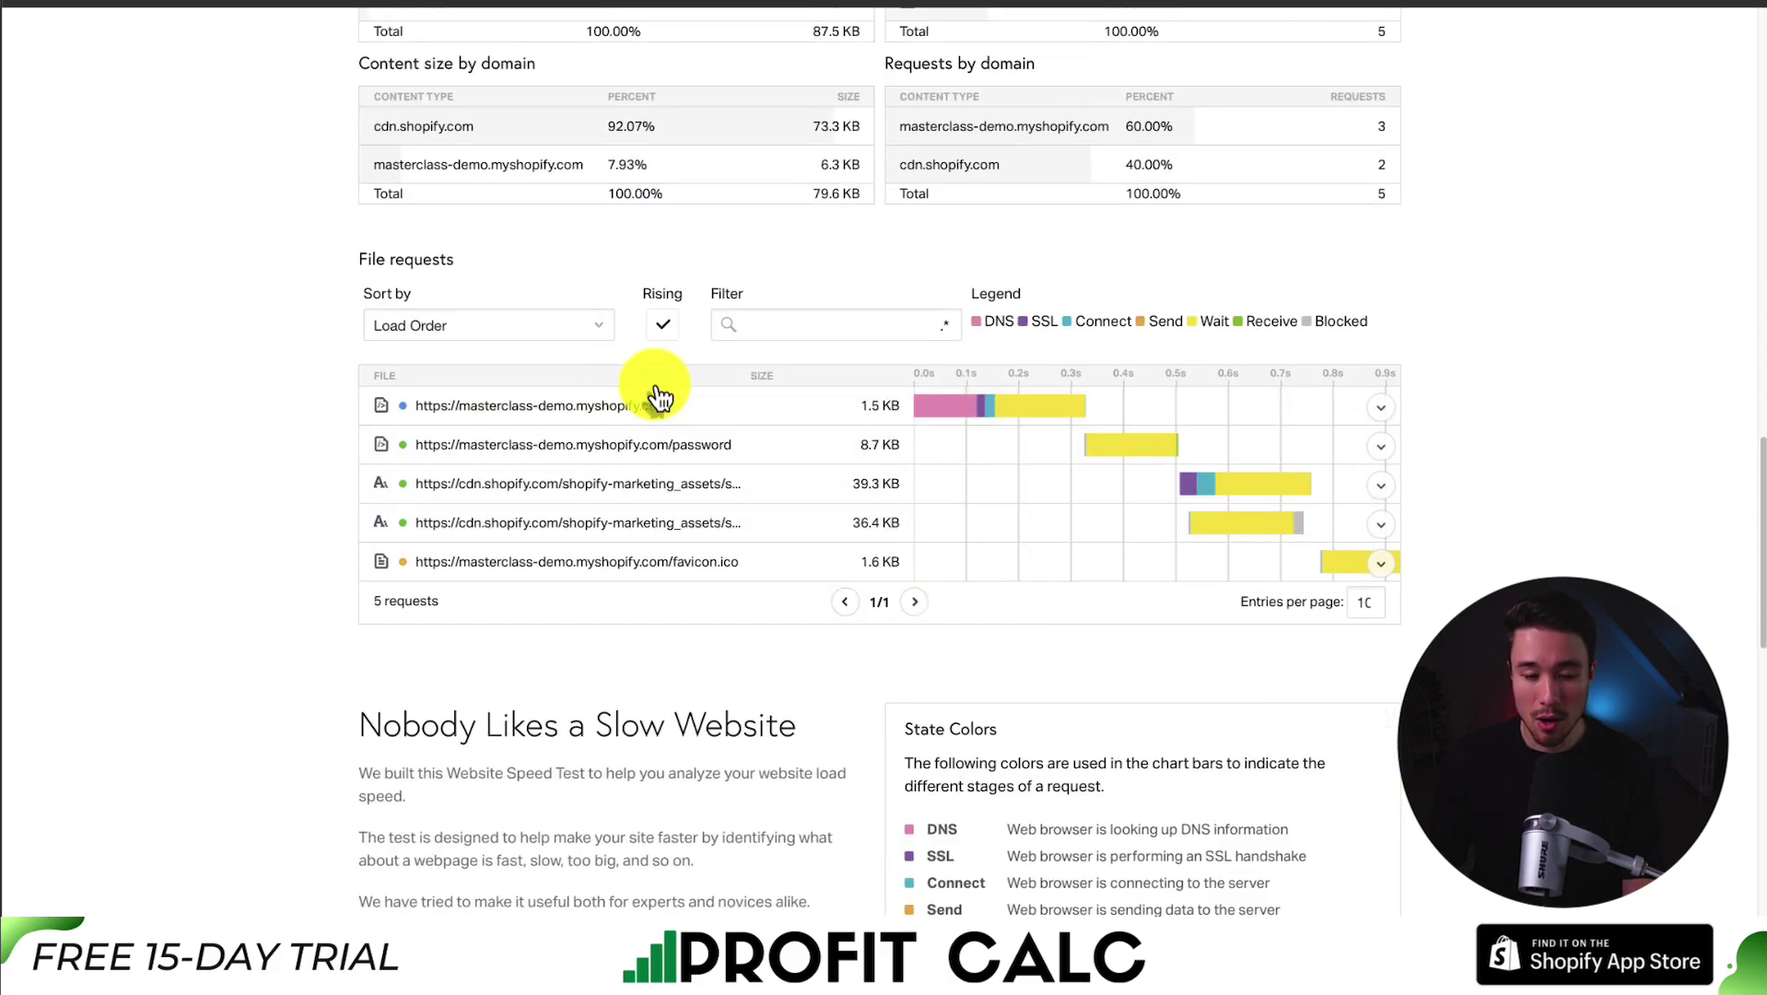
pyautogui.doubleClick(1364, 602)
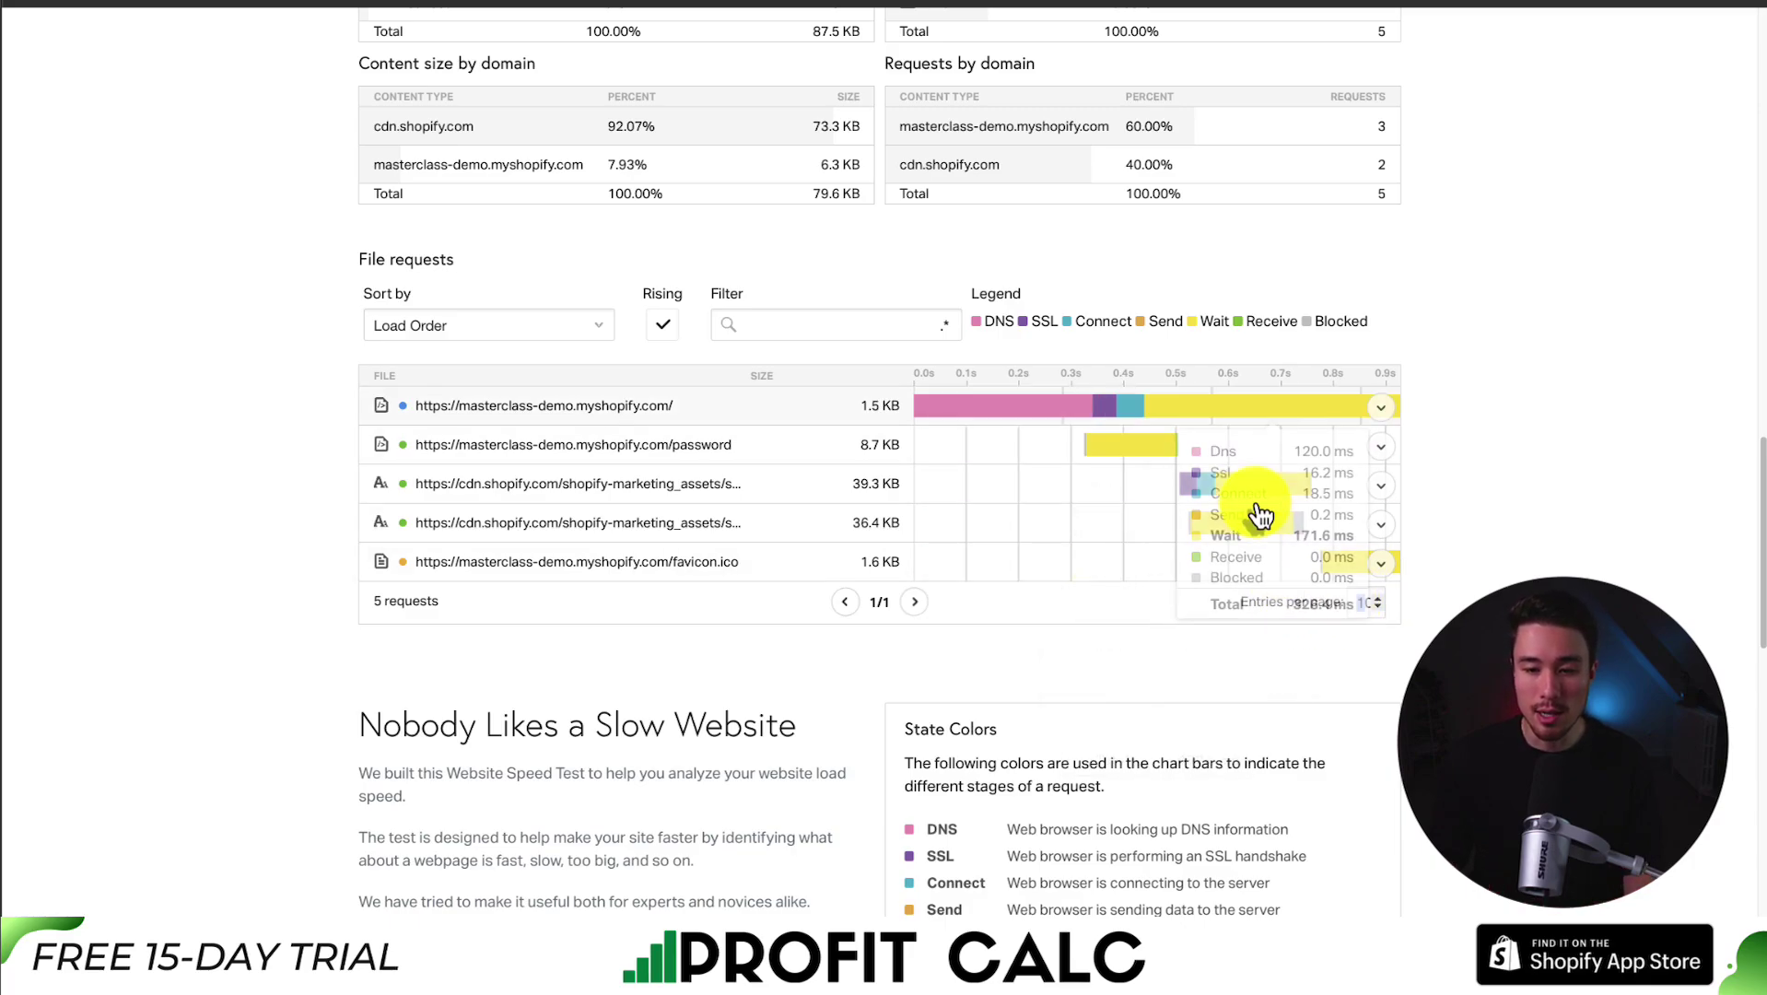
pyautogui.moveTo(1256, 500)
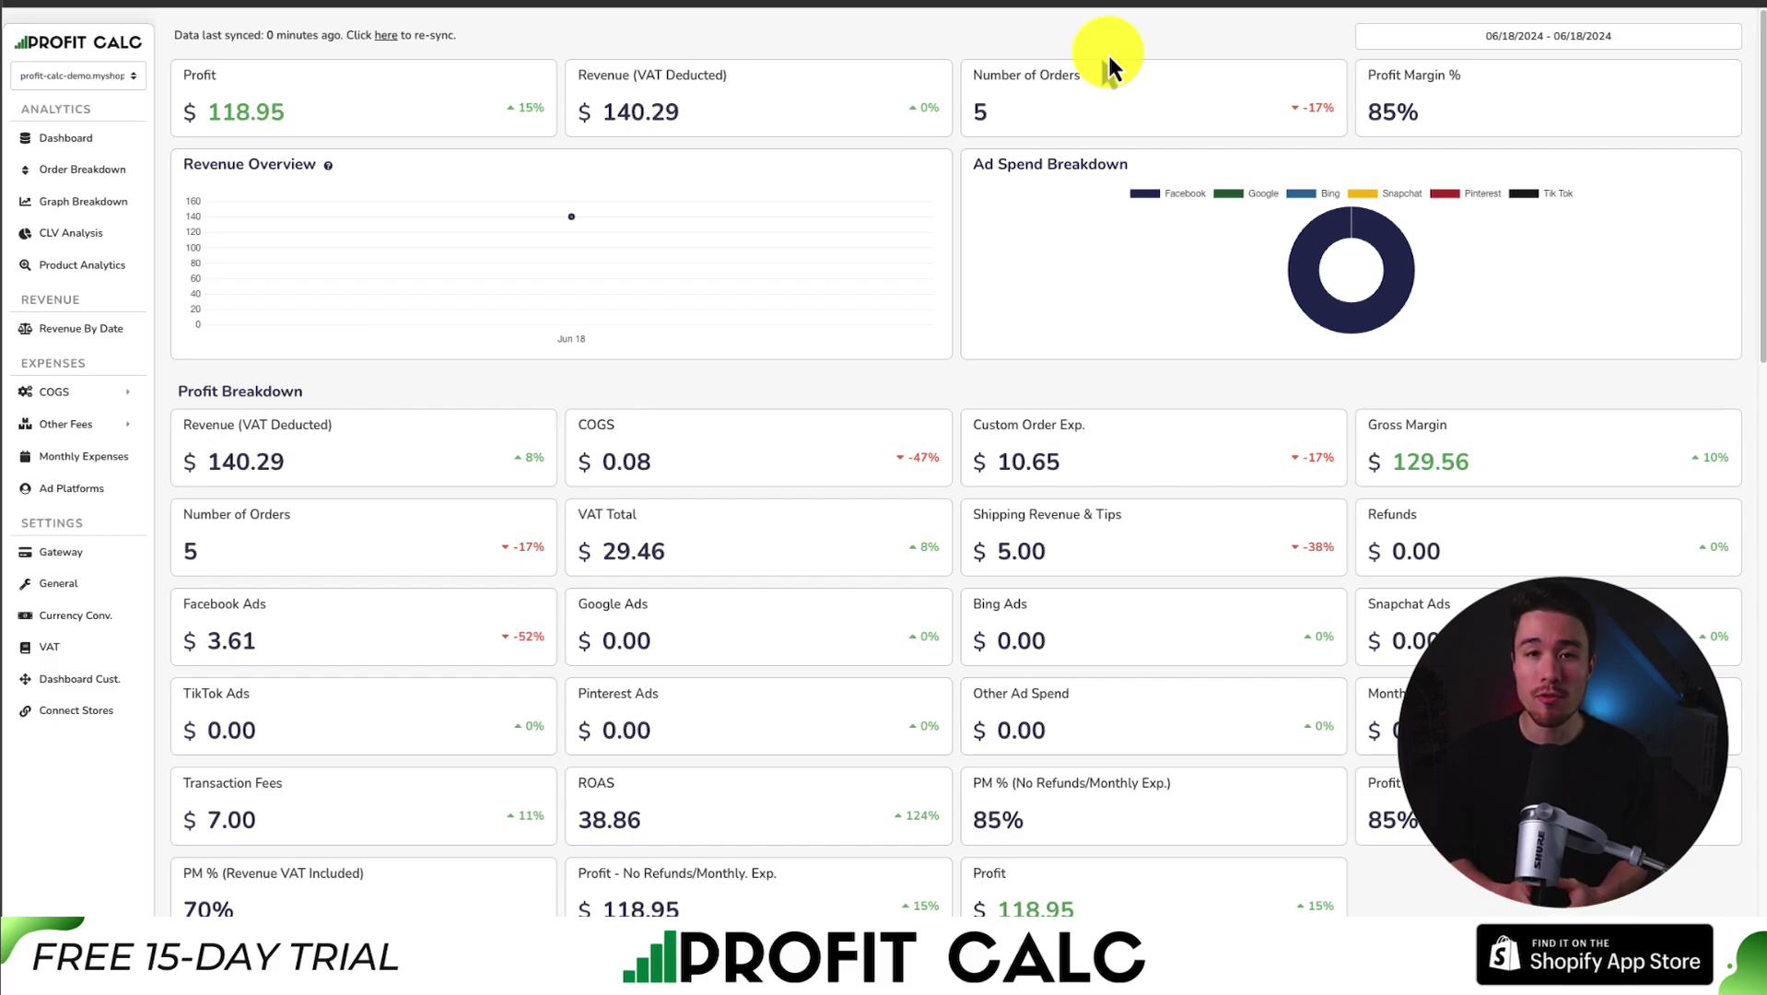
# Switch the Profit Calc date range to Last 7 Days (06/12/2024–06/18/2024).
pyautogui.click(1490, 54)
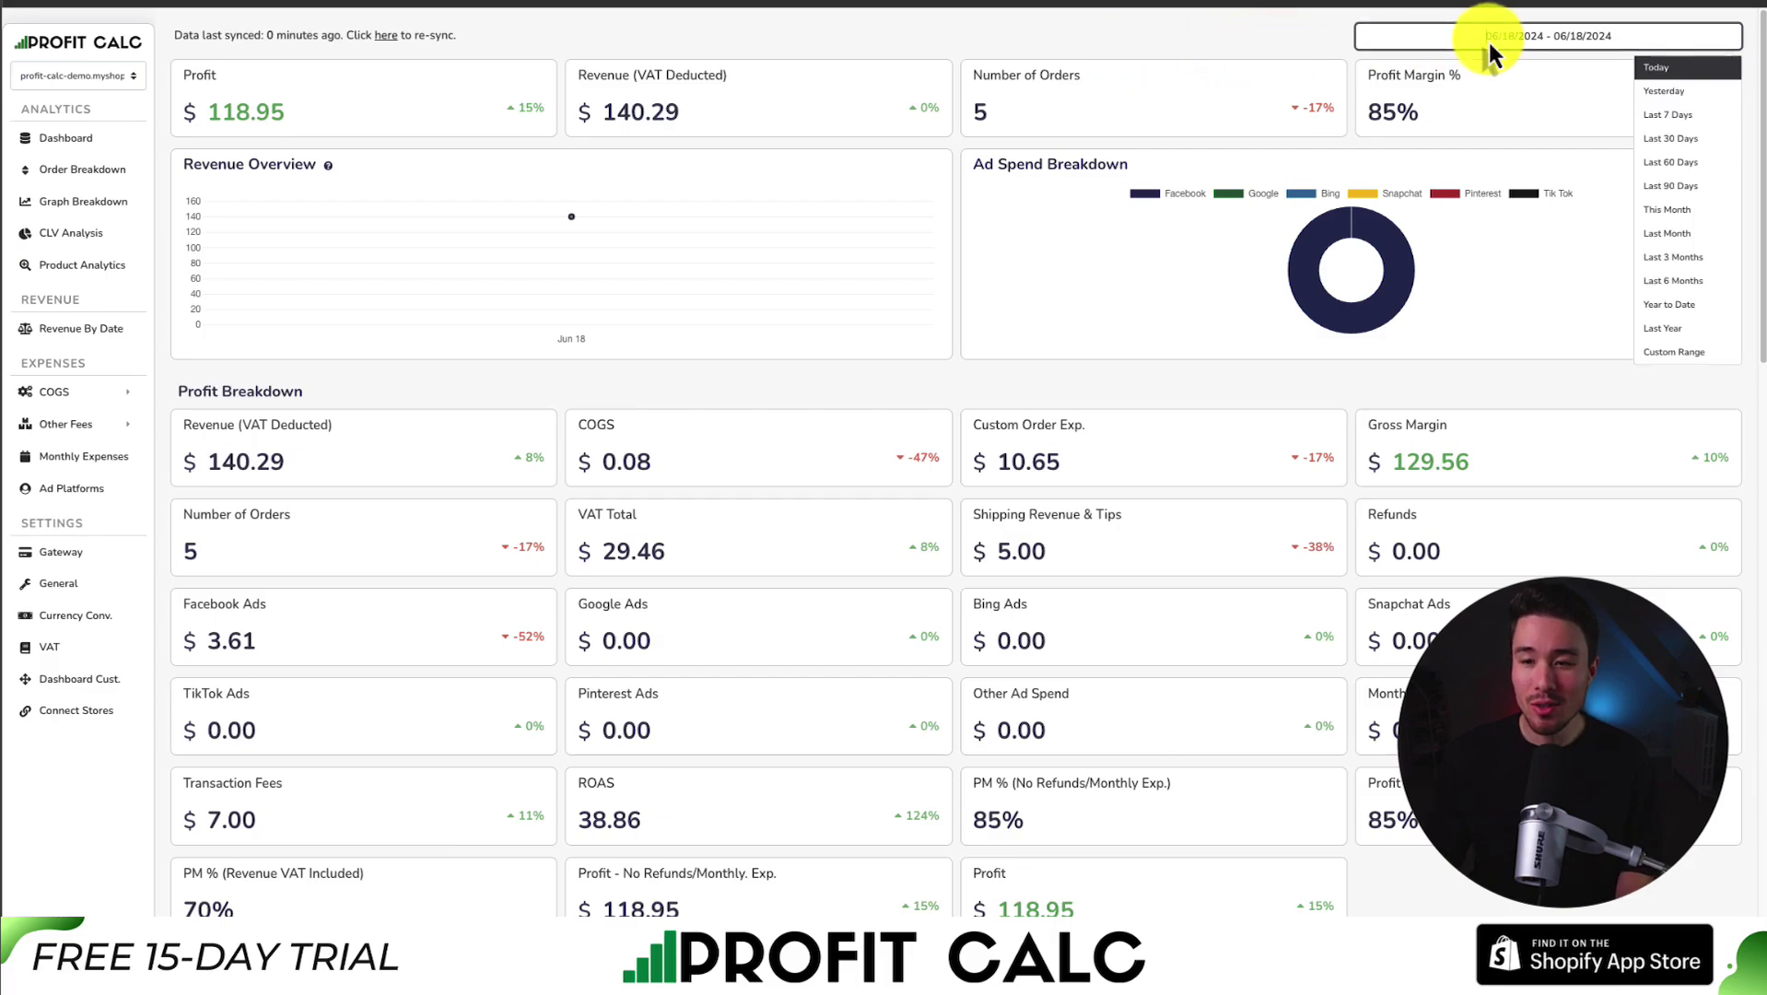
pyautogui.click(1695, 114)
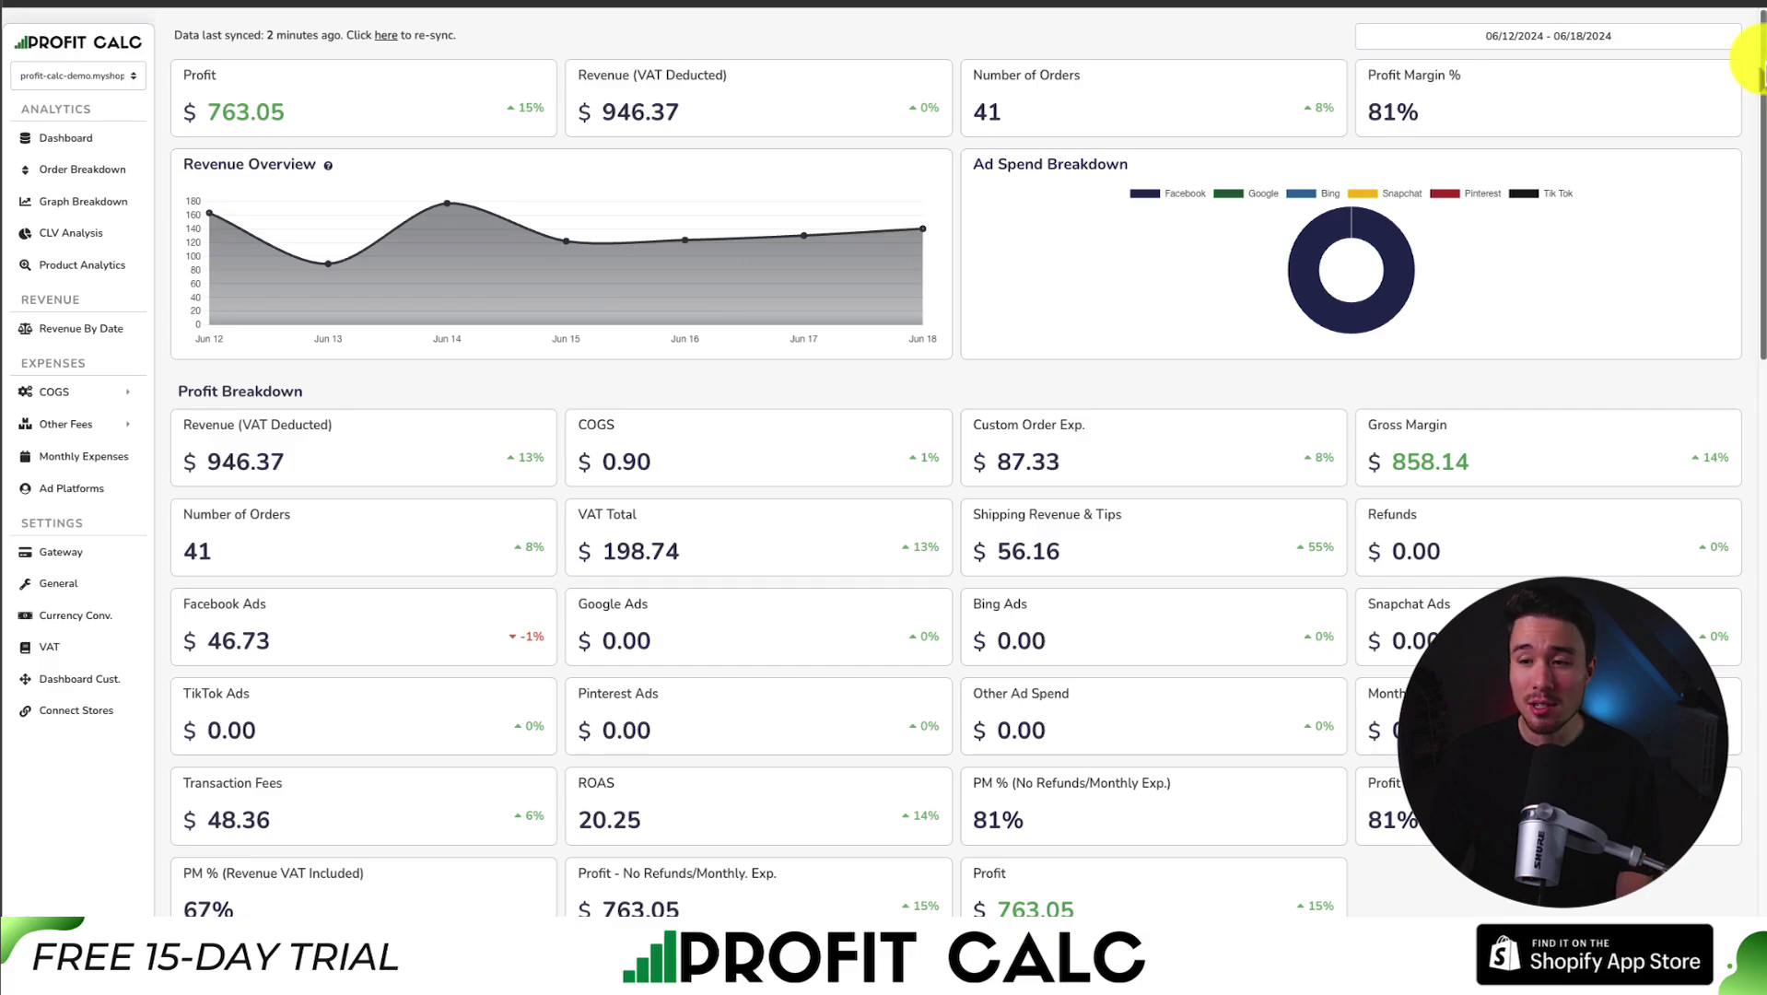
pyautogui.moveTo(1758, 55); pyautogui.dragTo(1758, 313)
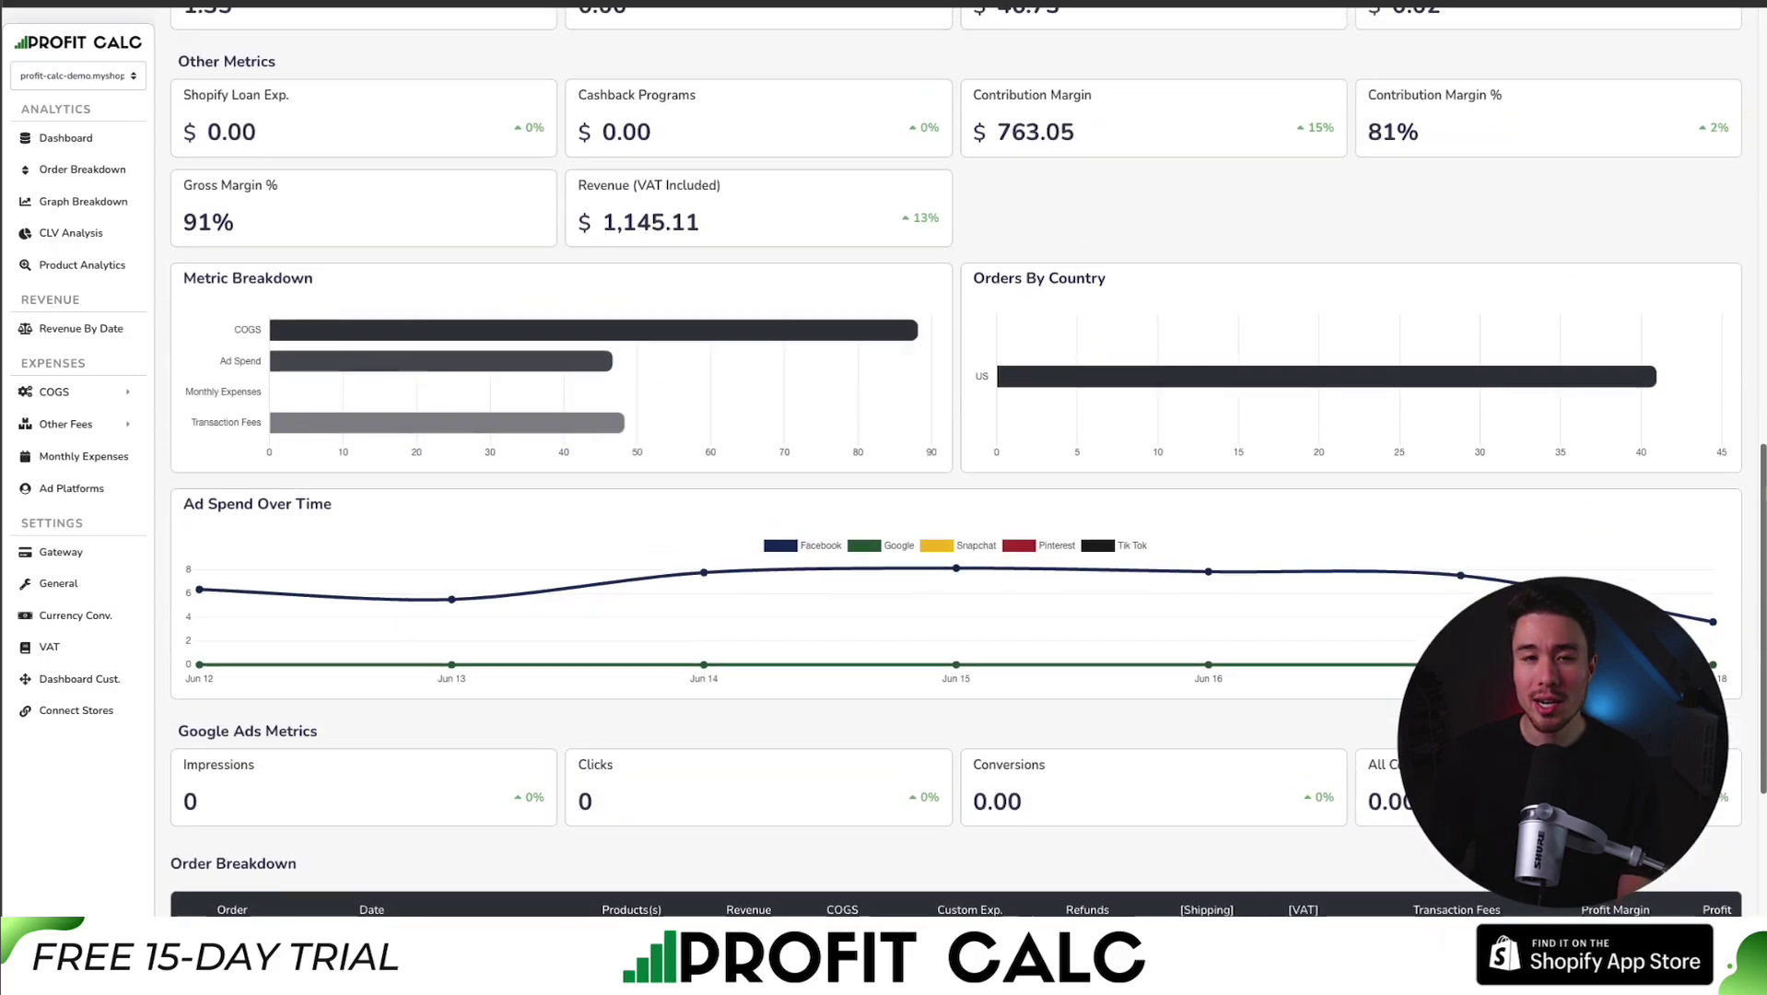
pyautogui.moveTo(1757, 313); pyautogui.dragTo(1758, 300)
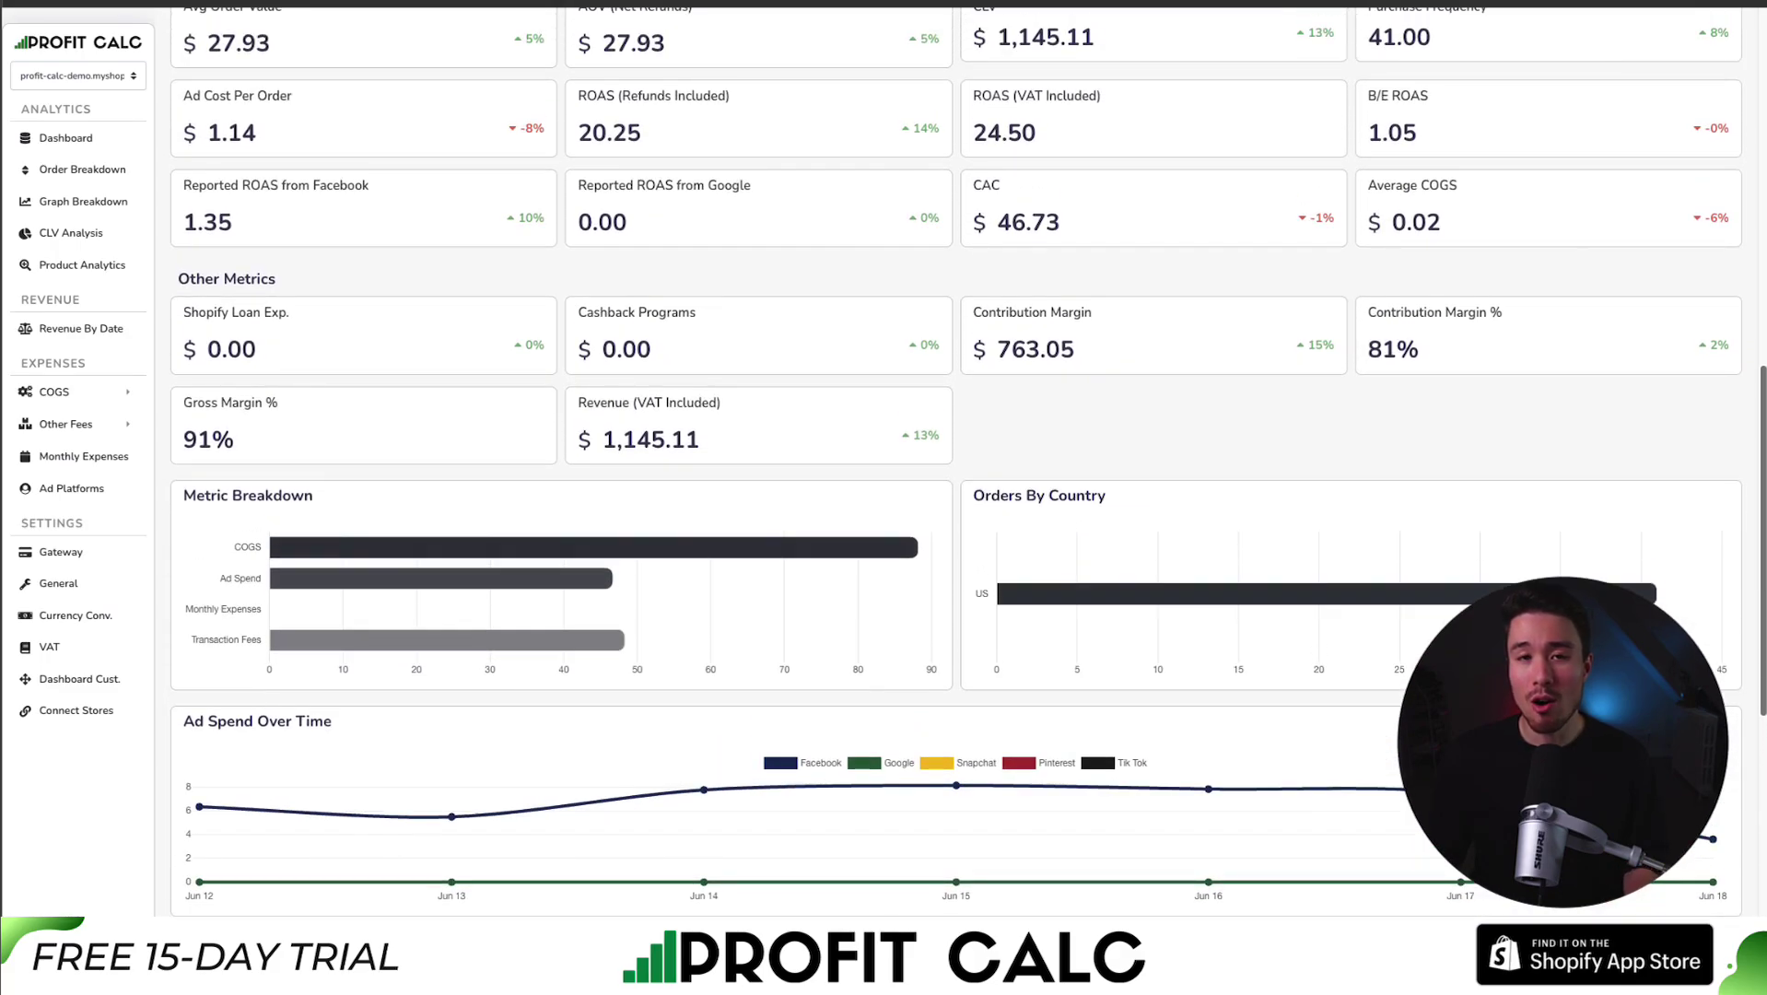
pyautogui.scroll(4, 957, 497)
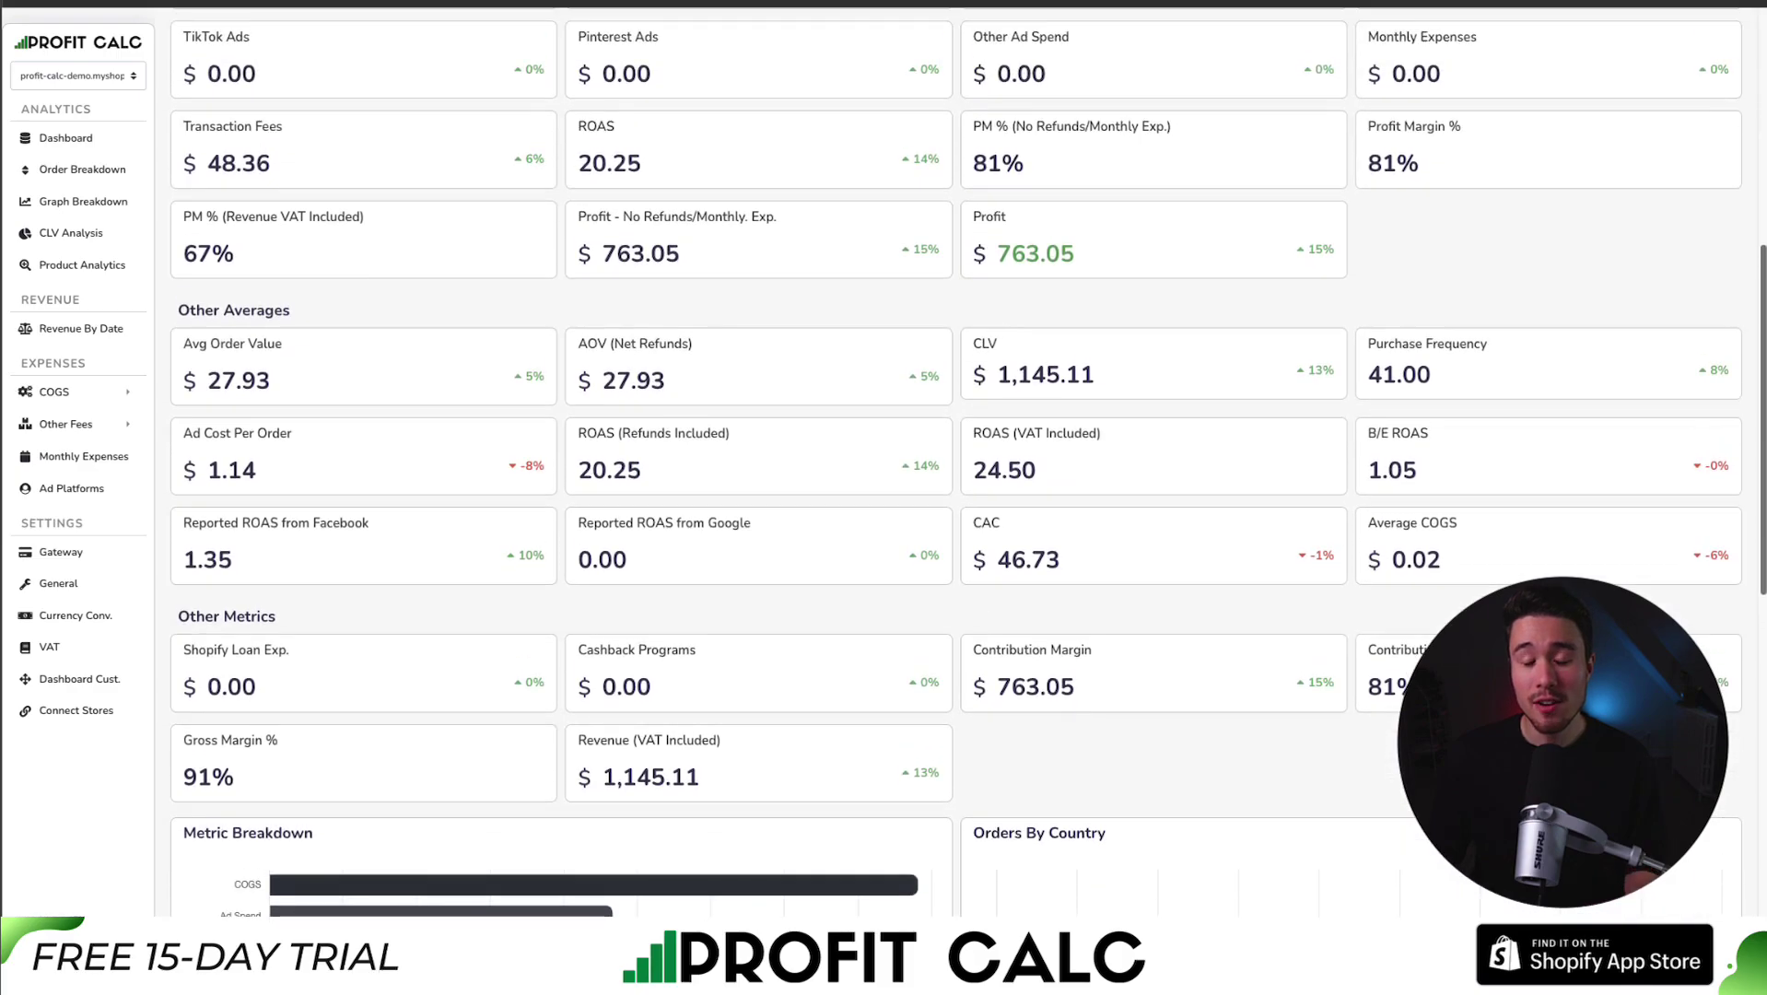
pyautogui.moveTo(1757, 292); pyautogui.dragTo(1756, 62)
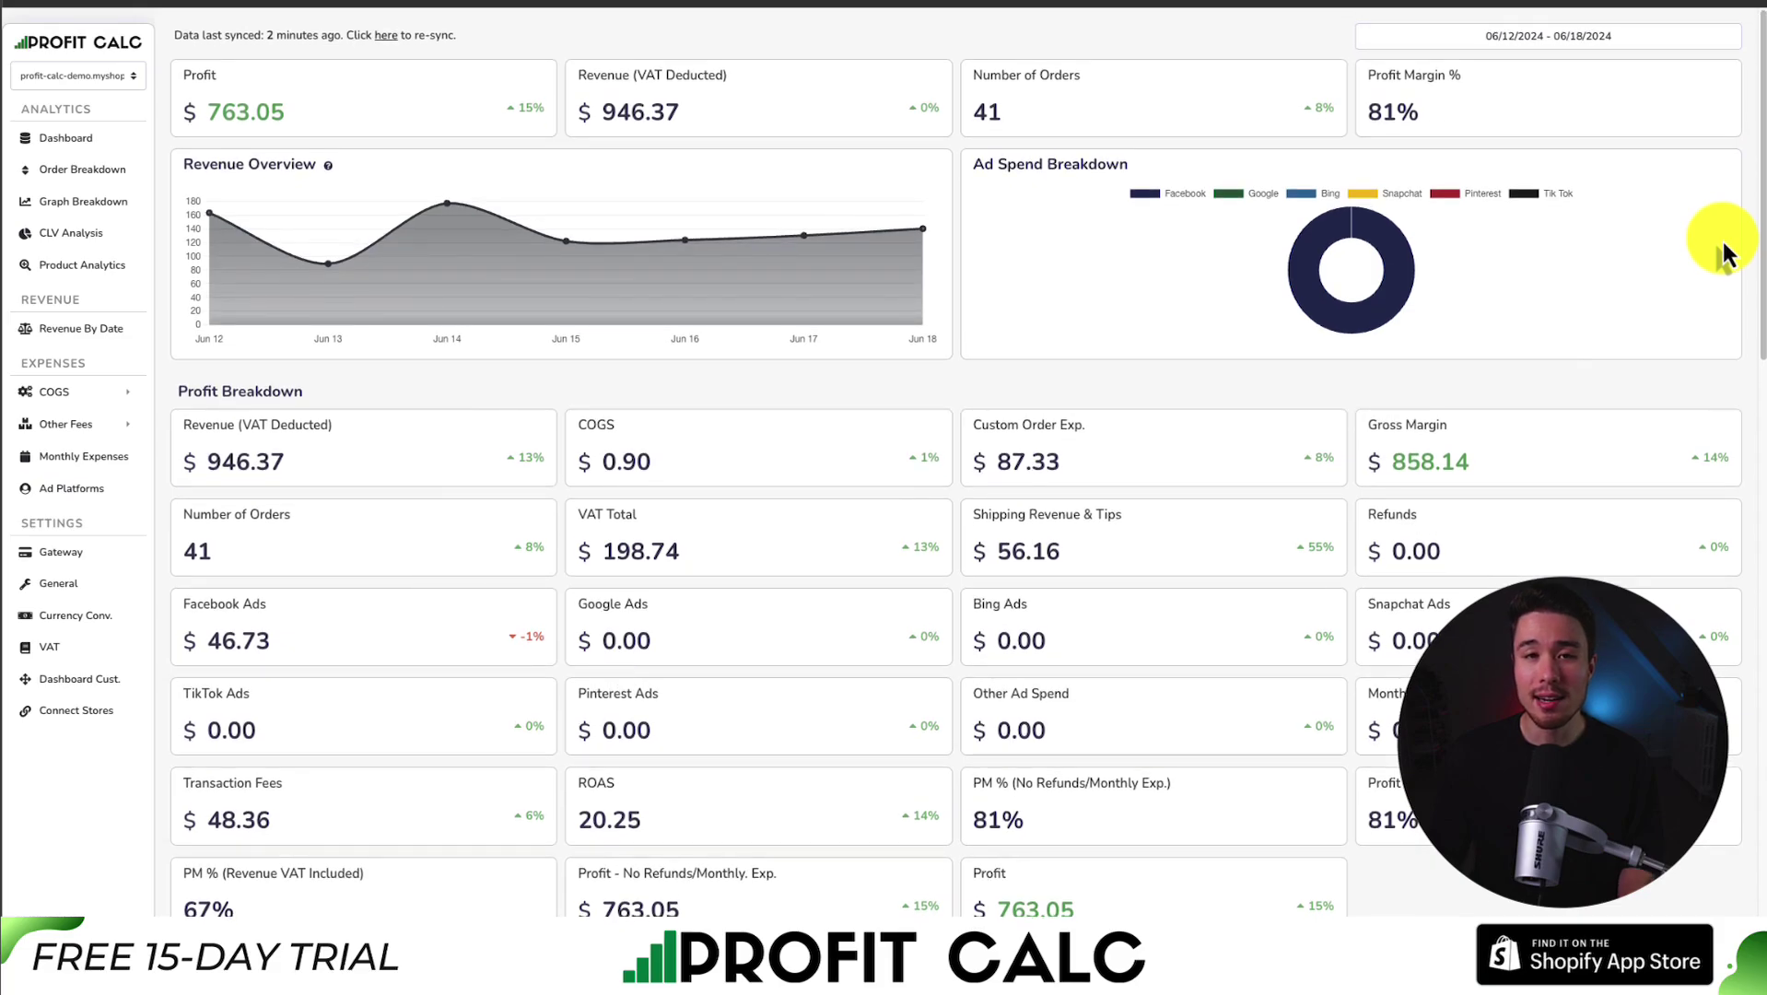